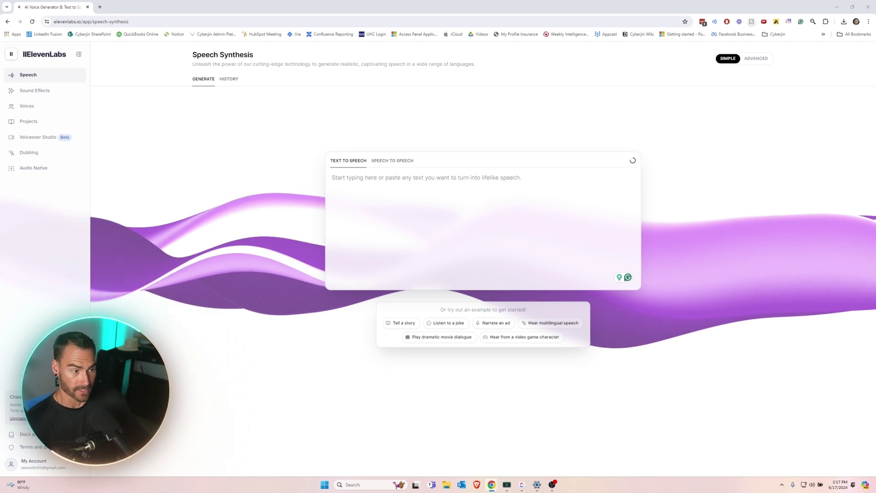
- Generate speech from the welcome script for creators and innovators about AI content creation, using the premade Adam voice
click(424, 182)
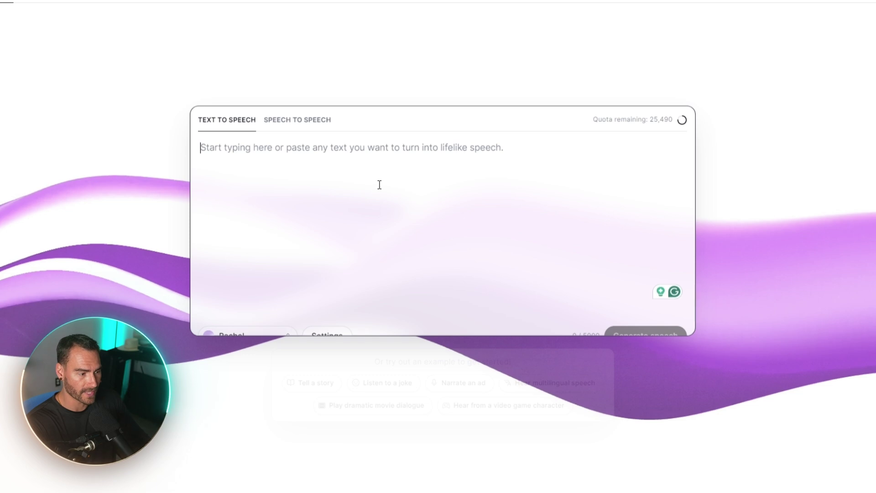
text(Welcome, creators and innovators! Are you ready to unlock the power of artificial intelligence and revolutionize your content creation process? In this video, we'll explore how AI can supercharge your creativity, save you time, and help you produce amazing content at scale. Imagine having a tireless digital assistant that can generate ideas, write drafts, and even create visuals - all tailored to your unique style and brand. With AI content generation, that future is here today. Whether you're a marketer, blogger, social media manager, or any type of content creator, AI tools can amplify your abilities and take your work to the next level. Get ready to discover how this groundbreaking technology can transform your workflow and unleash your full creative potential. Let's dive in and explore the exciting world of AI-powered content creation!)
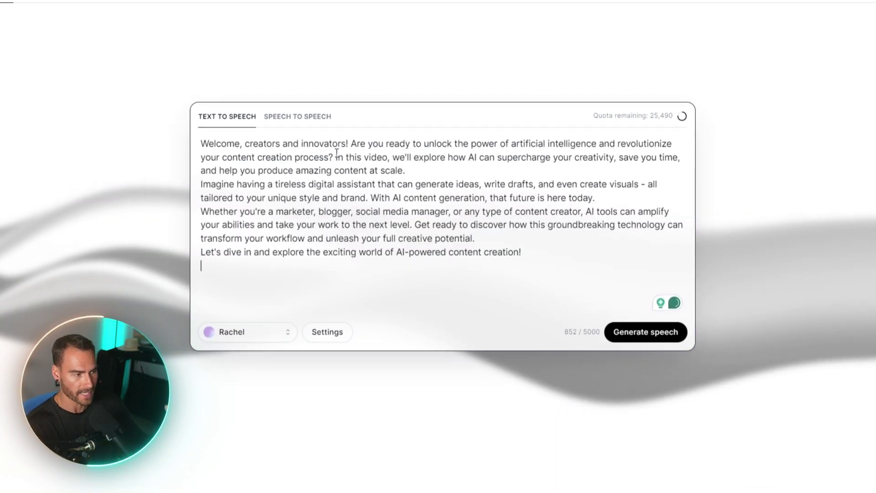
click(237, 336)
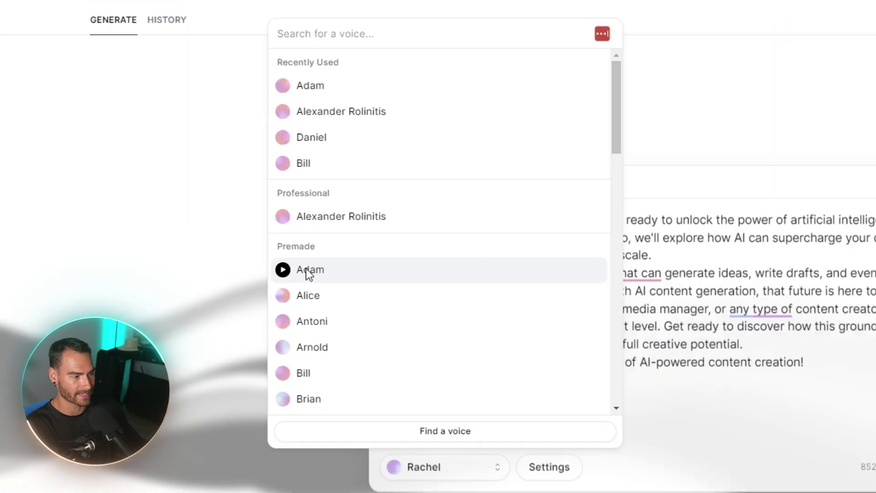
click(238, 272)
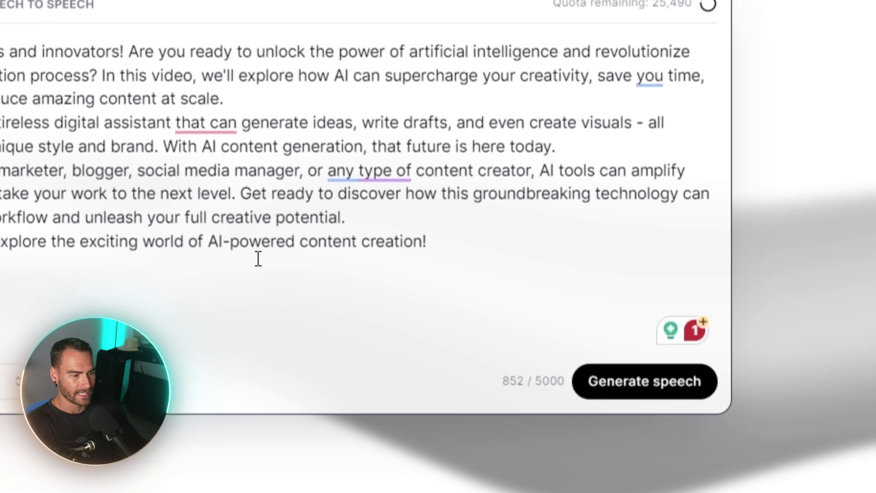
click(653, 396)
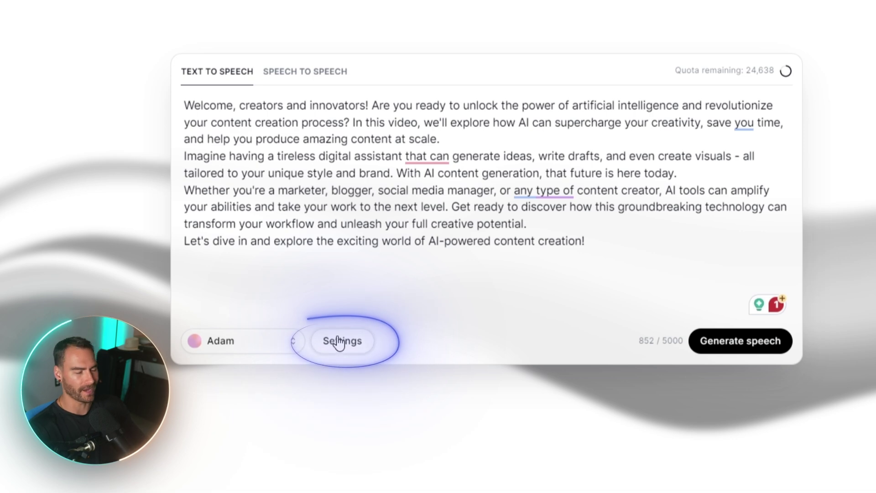
- Choose Eleven Multilingual v2 as the speech model in the voice settings
click(342, 350)
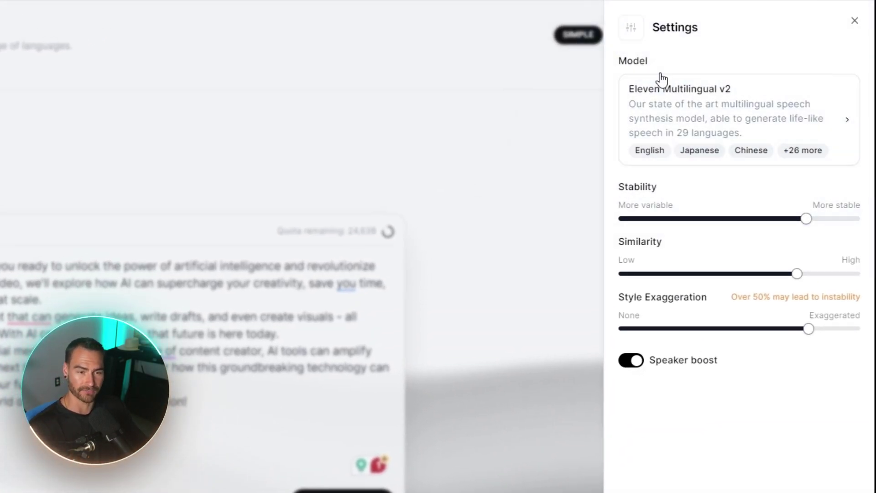
click(710, 110)
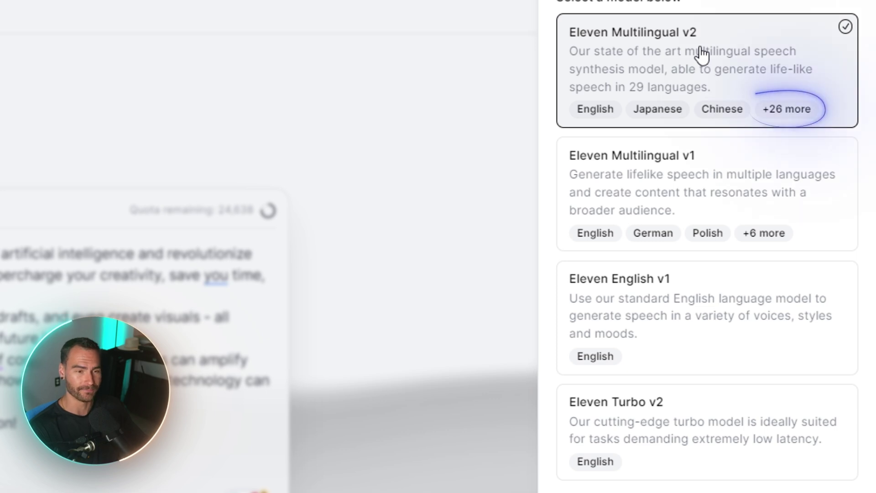
mouse_move(804, 111)
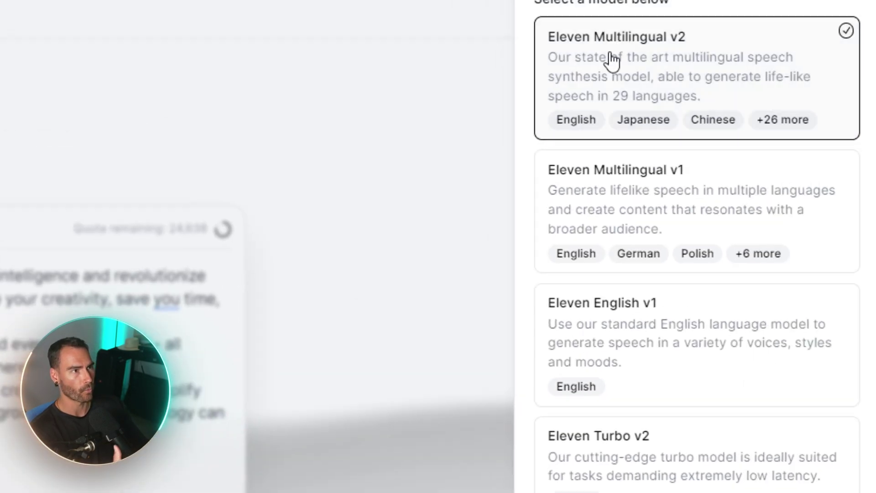
click(611, 59)
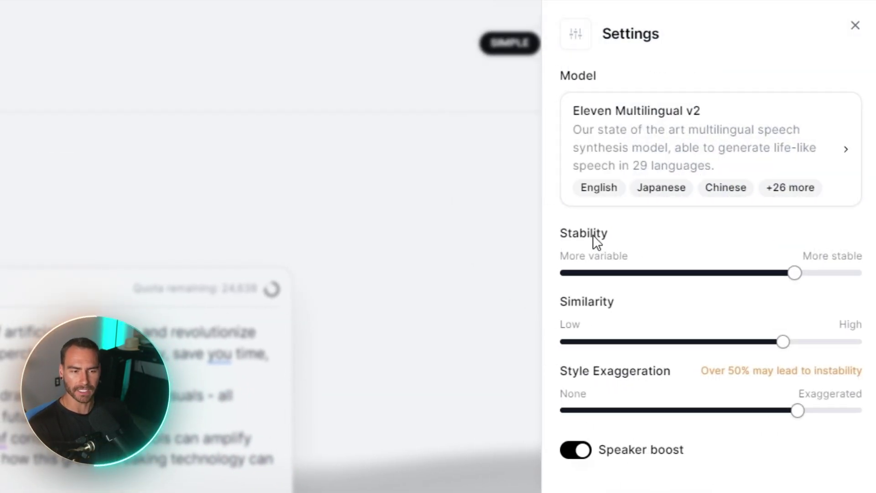
- Set the voice's Stability to about 79%
mouse_move(593, 235)
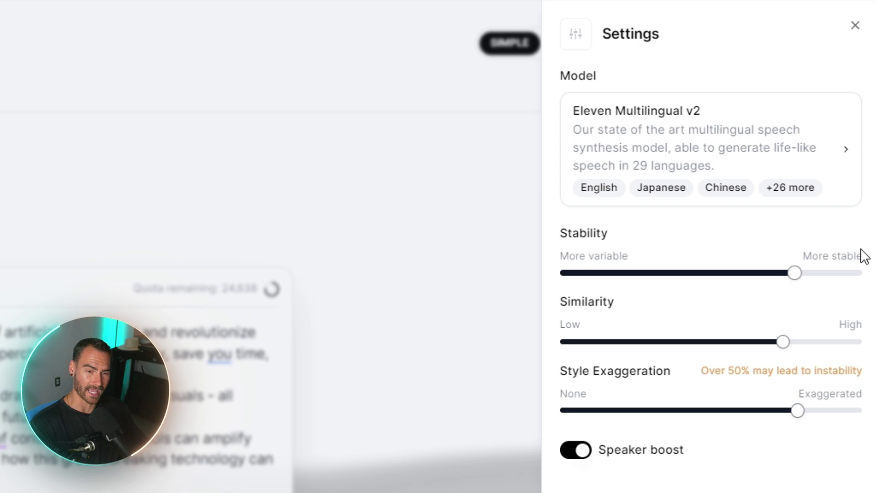
mouse_move(846, 256)
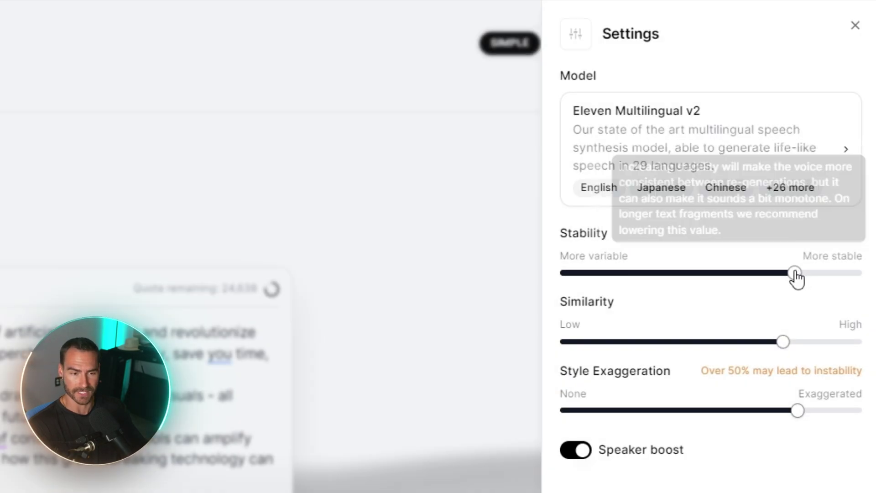
mouse_move(795, 274)
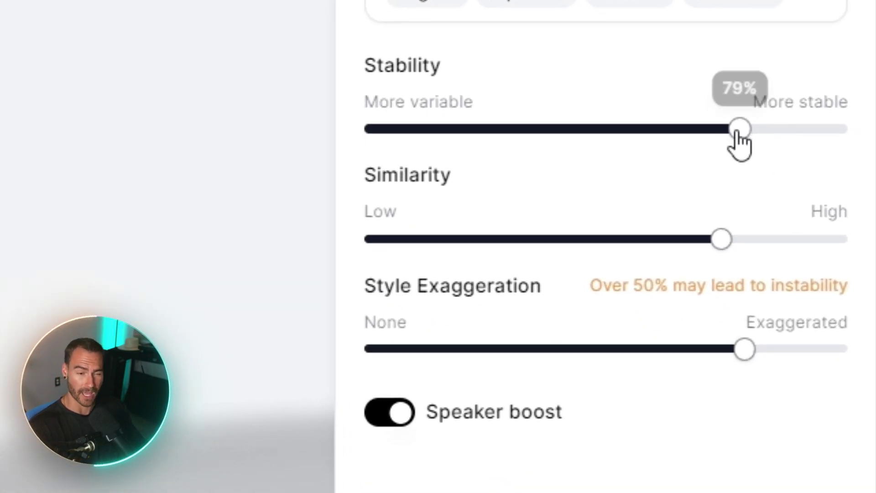
mouse_move(735, 130)
mouse_down()
mouse_move(650, 131)
mouse_move(776, 141)
mouse_move(748, 142)
mouse_up()
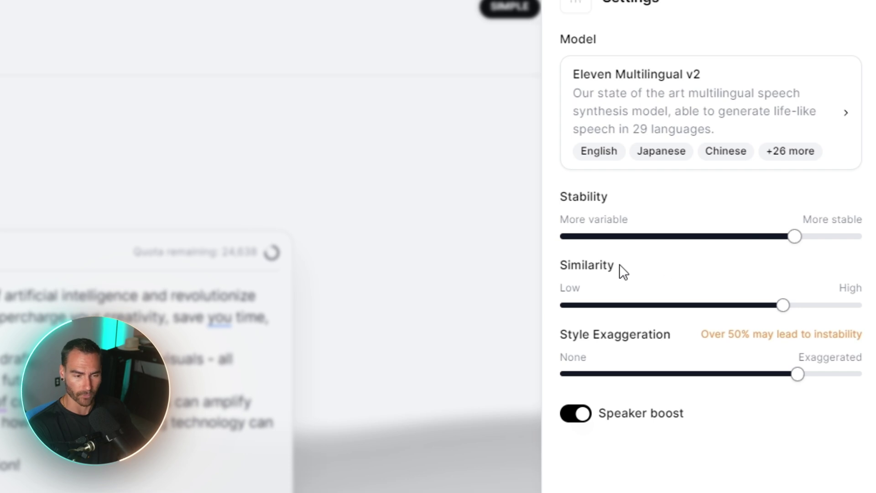
- Lower the voice's Similarity to the low end and generate the speech with that setting
mouse_move(572, 293)
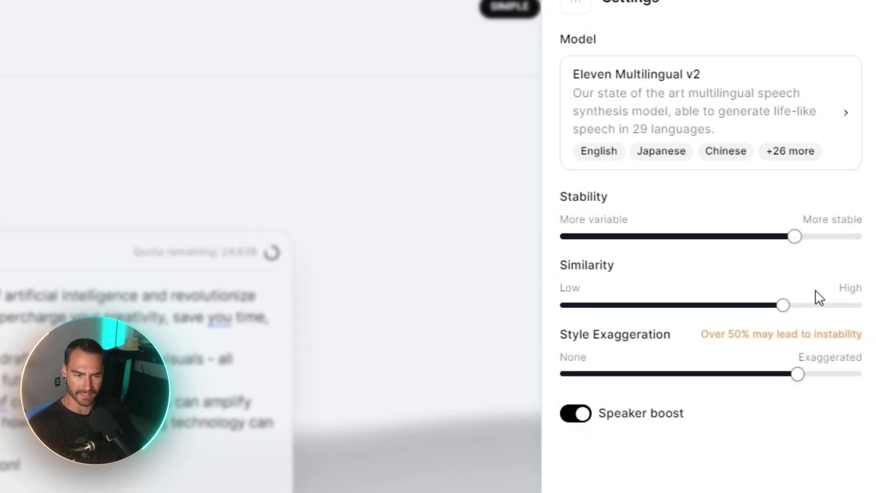
mouse_move(849, 295)
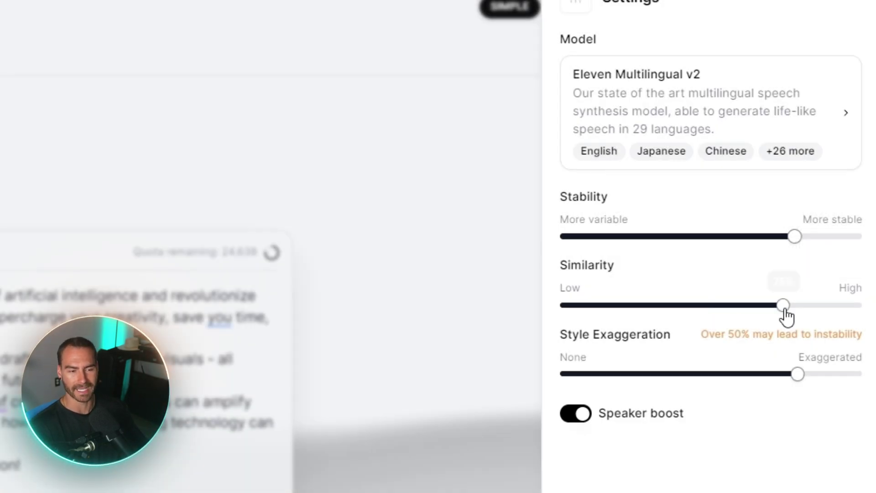
drag(788, 319, 588, 331)
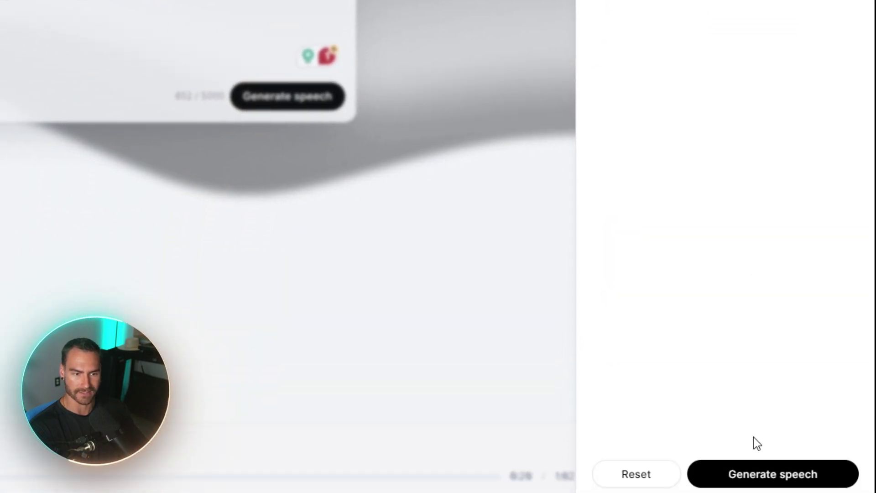
click(799, 478)
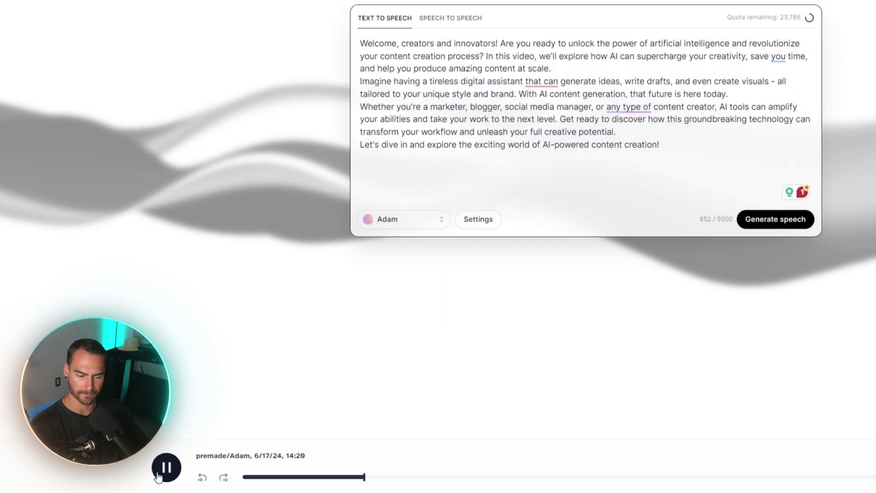
- Raise the voice's Similarity toward the high end and regenerate the speech, pausing the audio playback
click(479, 220)
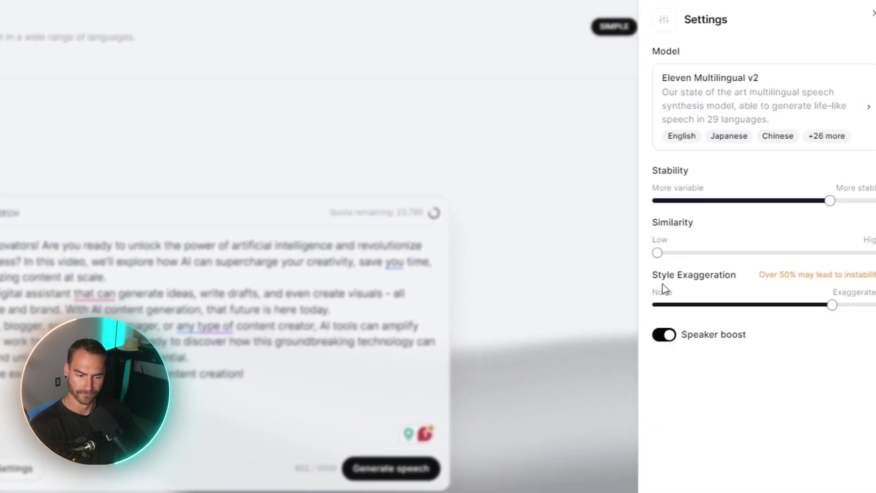
drag(657, 253, 848, 266)
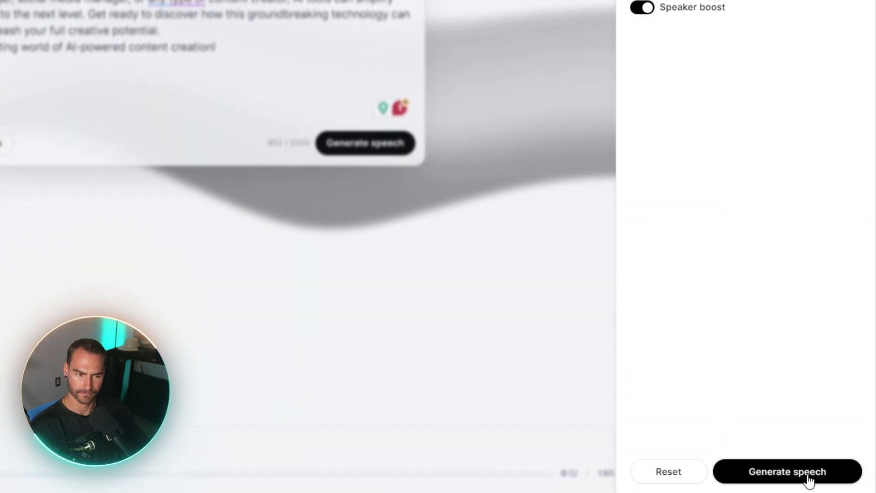
click(802, 464)
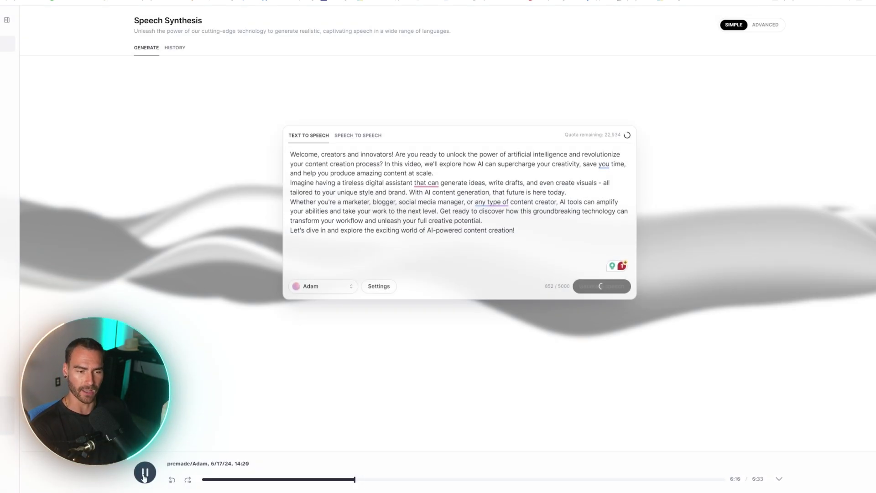
click(144, 474)
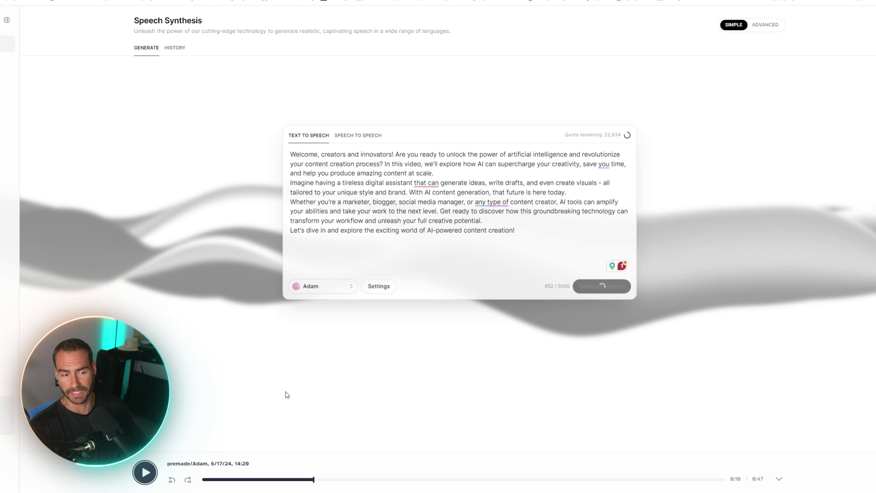
- Lower Style Exaggeration slightly to just under 80% in the voice settings and view its explanation
click(374, 294)
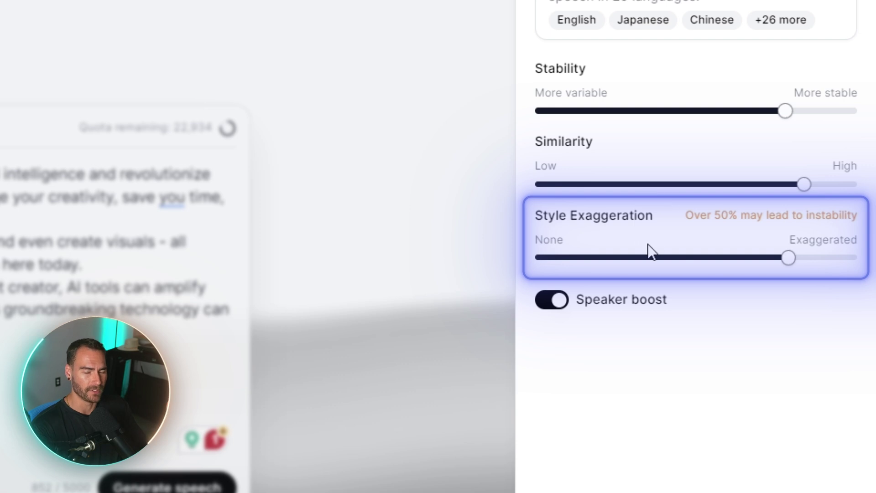
mouse_move(792, 260)
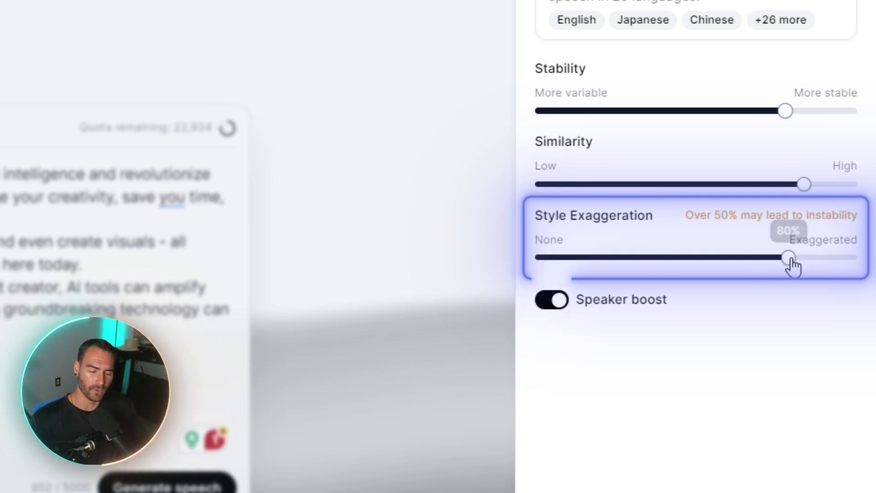
drag(791, 259, 788, 259)
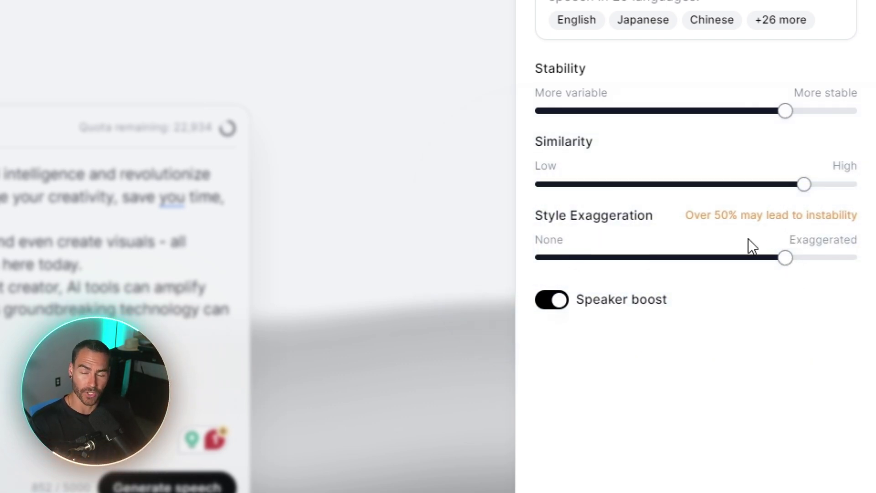
mouse_move(818, 238)
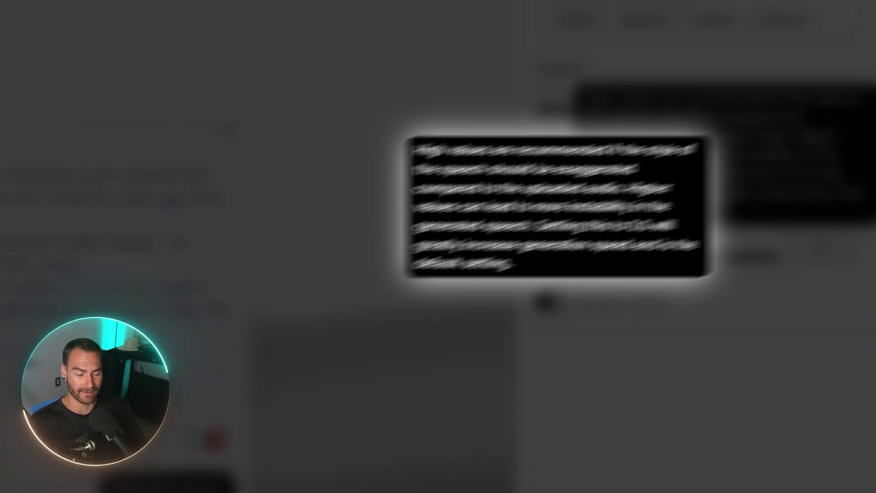
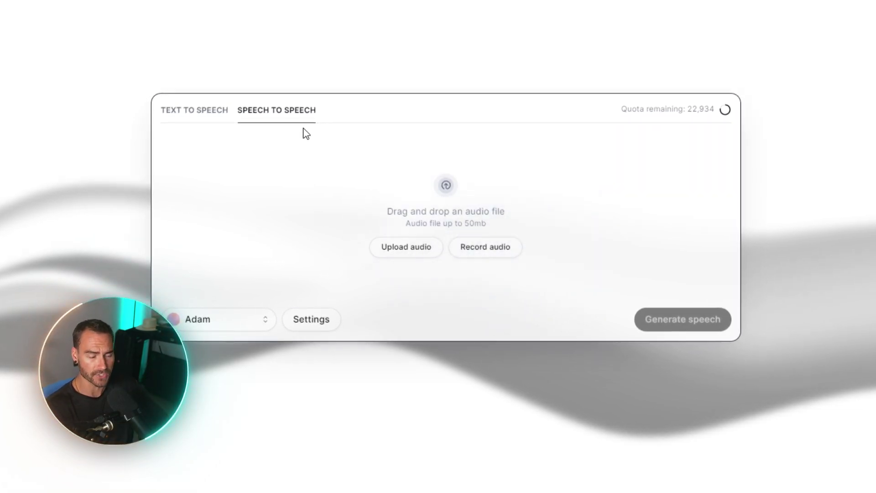
- Record about 20 seconds of audio for speech to speech and generate it in the Adam voice
click(489, 257)
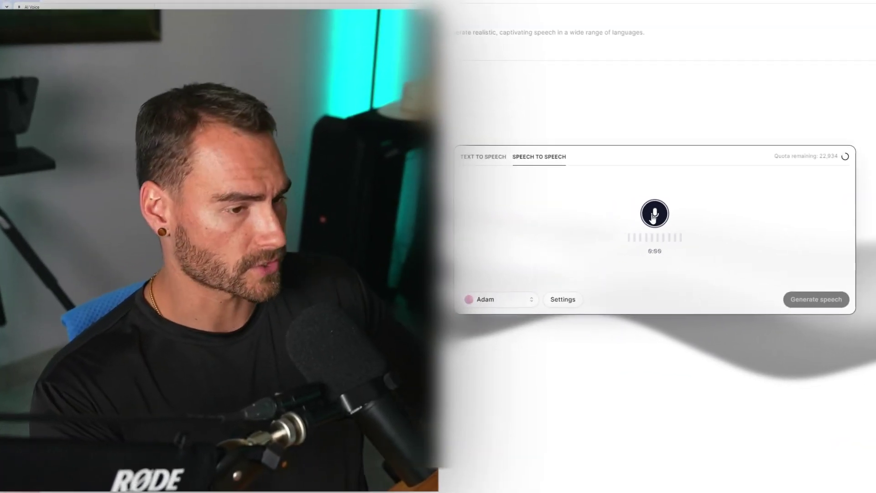
click(657, 214)
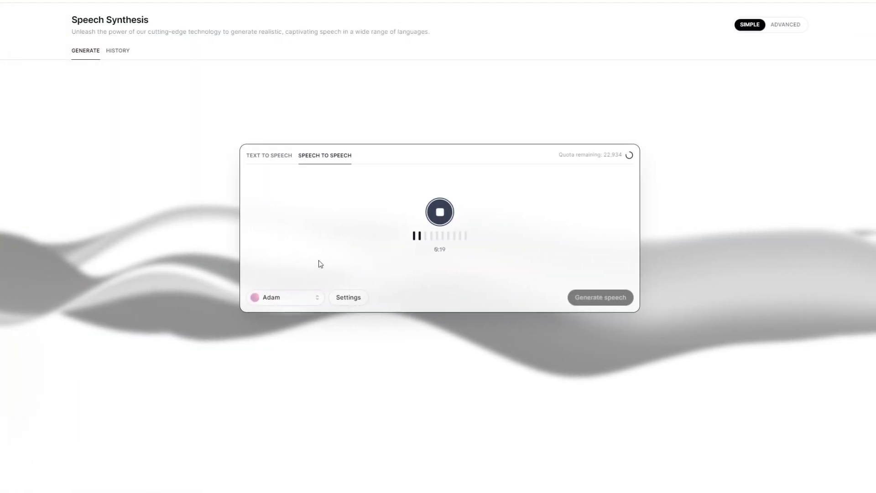
click(440, 211)
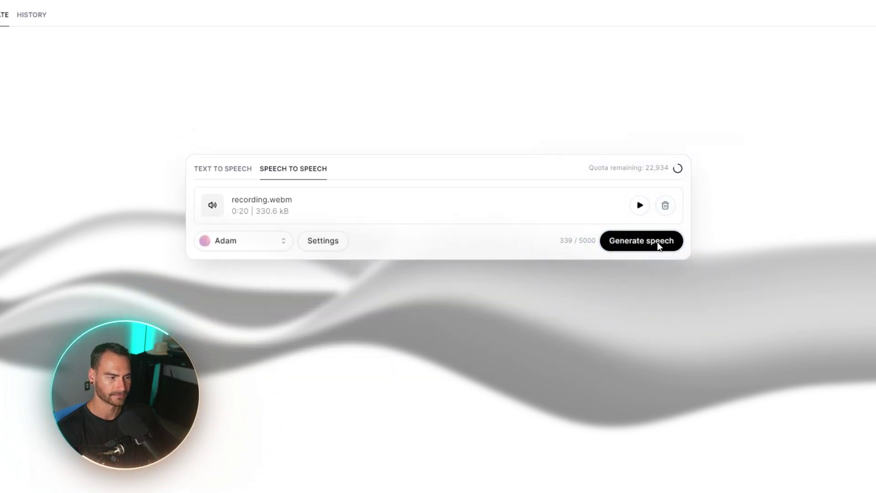
click(658, 244)
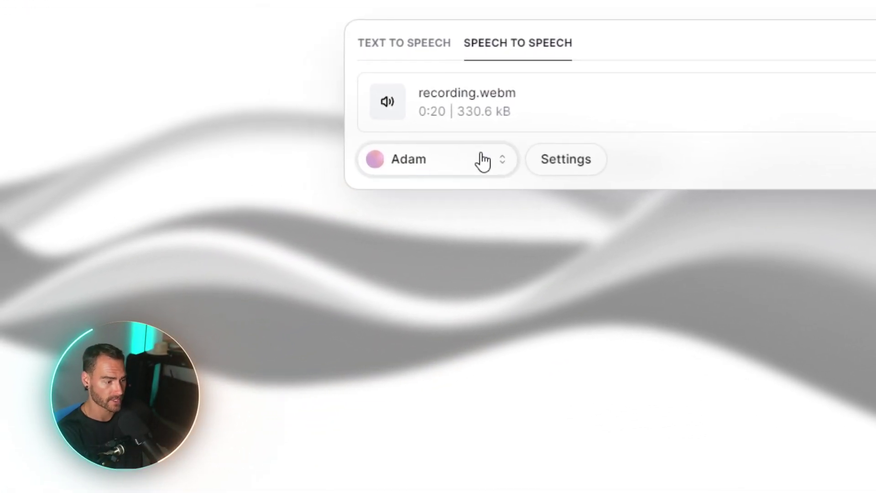
- Change the speech-to-speech voice to the premade voice Nicole
click(270, 240)
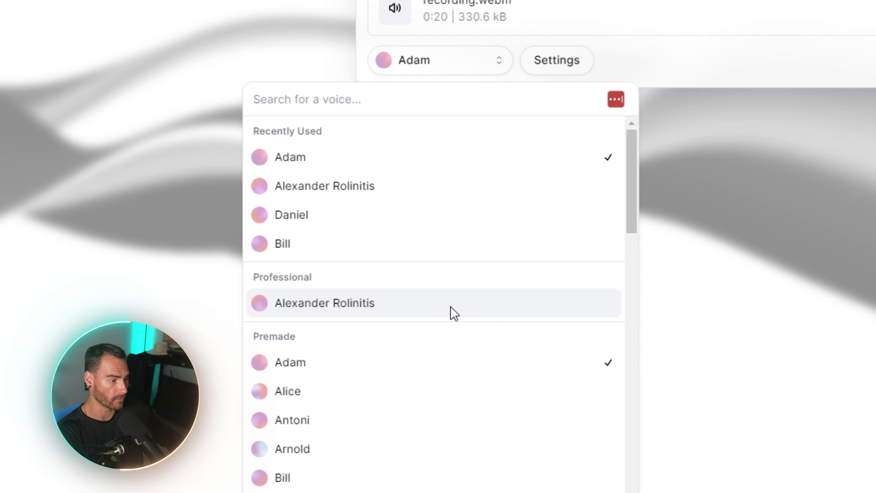
scroll(434, 292, down, 15)
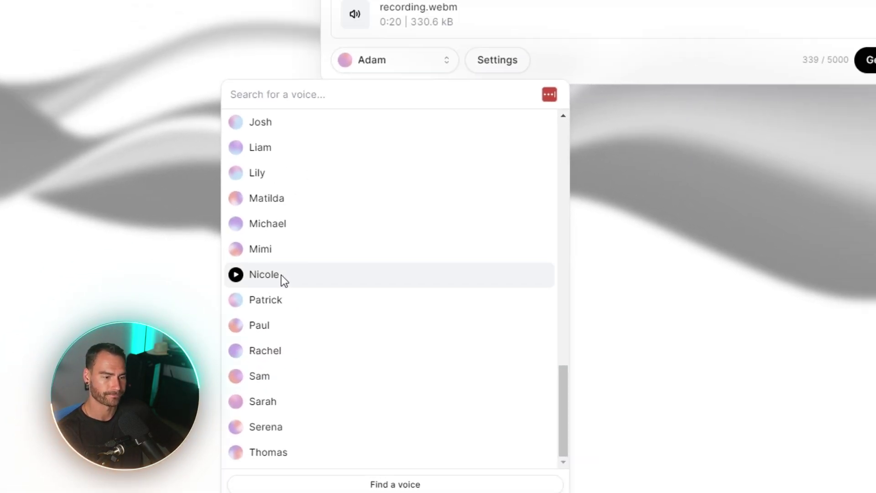
click(307, 235)
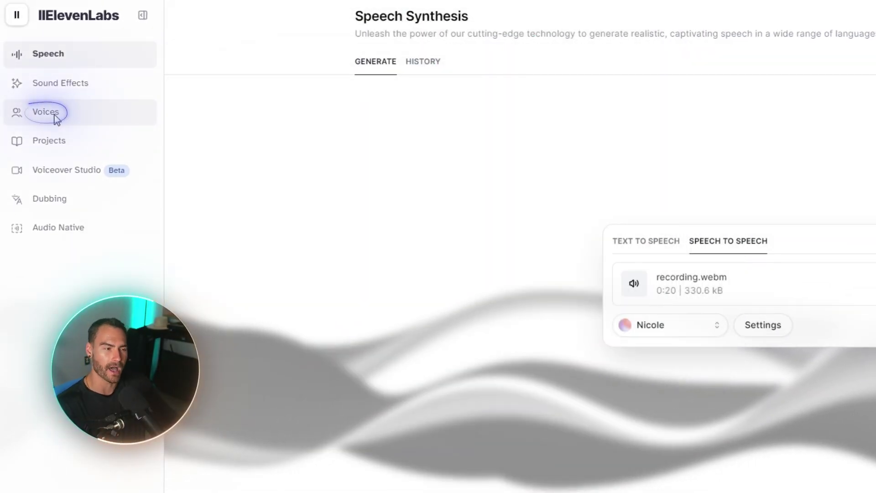
- Open the personal voices collection and start creating a new voice with Voice Design
click(46, 111)
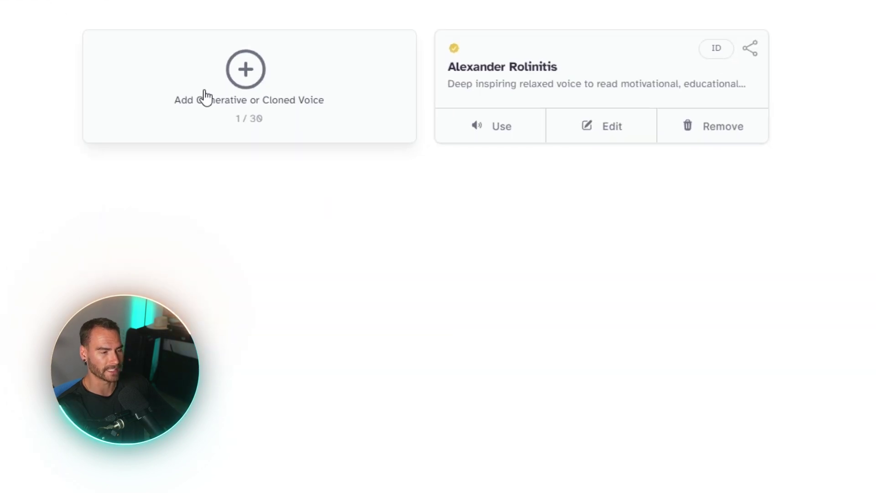
click(205, 97)
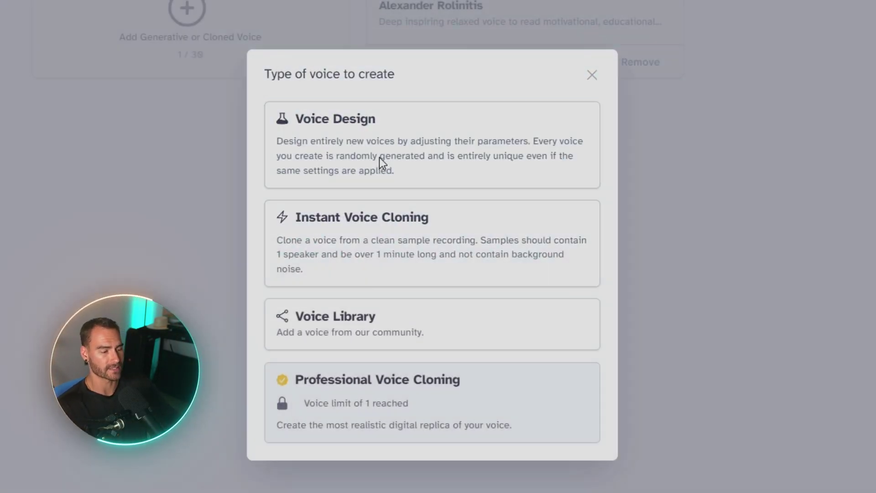
click(380, 159)
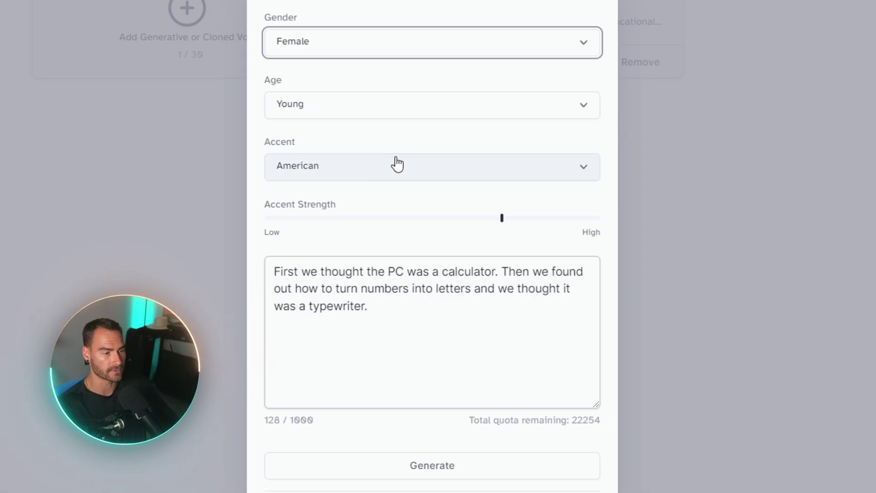
- Configure the designed voice as Male, Young, with an Australian accent and an Accent Strength of about 181%
click(441, 49)
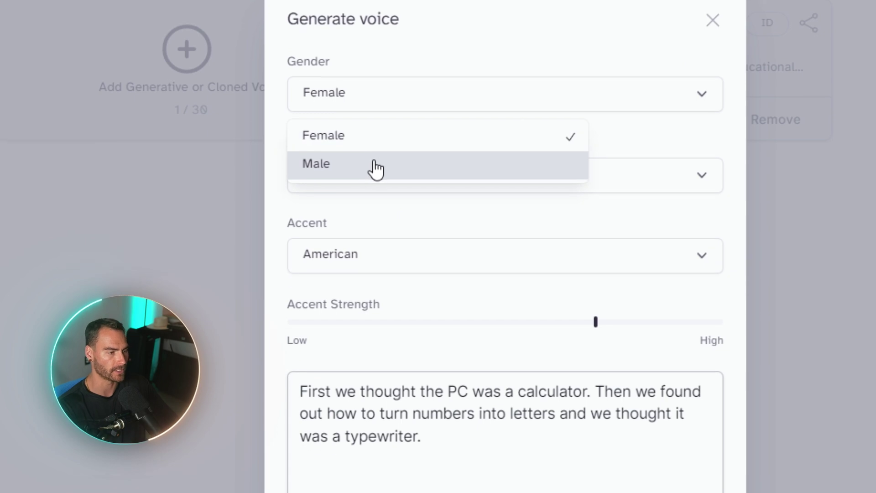
click(376, 213)
click(362, 168)
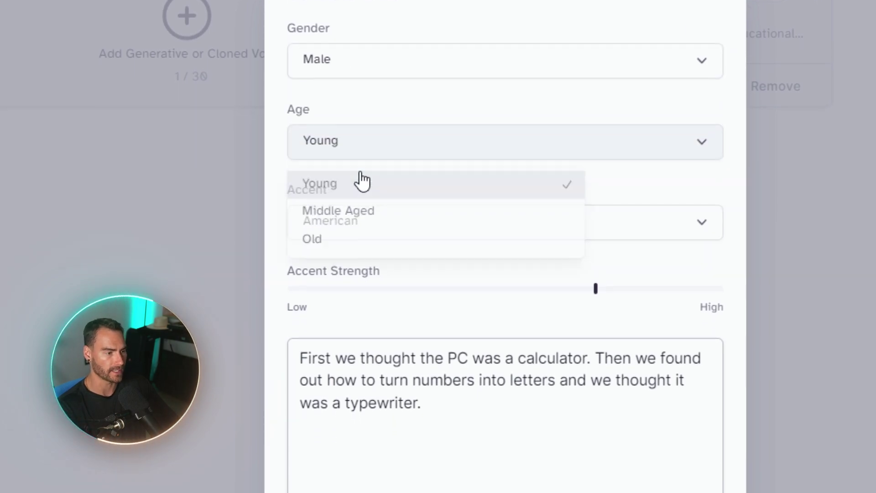
click(356, 188)
click(416, 224)
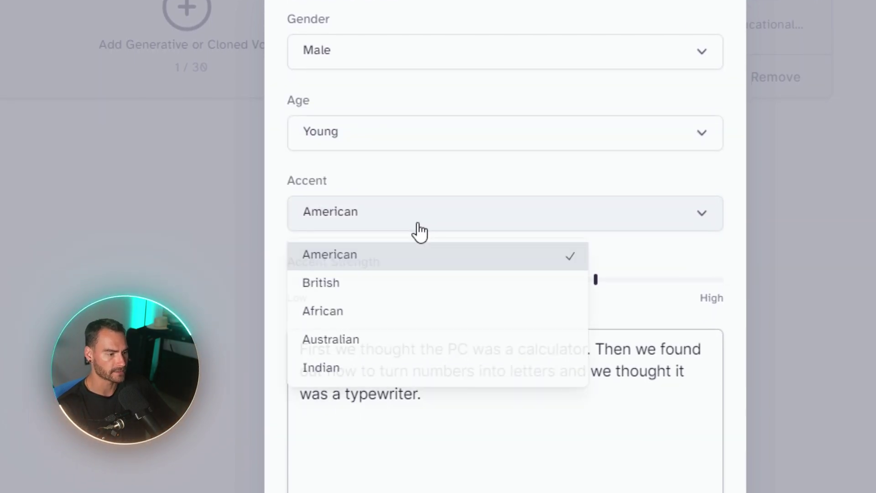
click(415, 347)
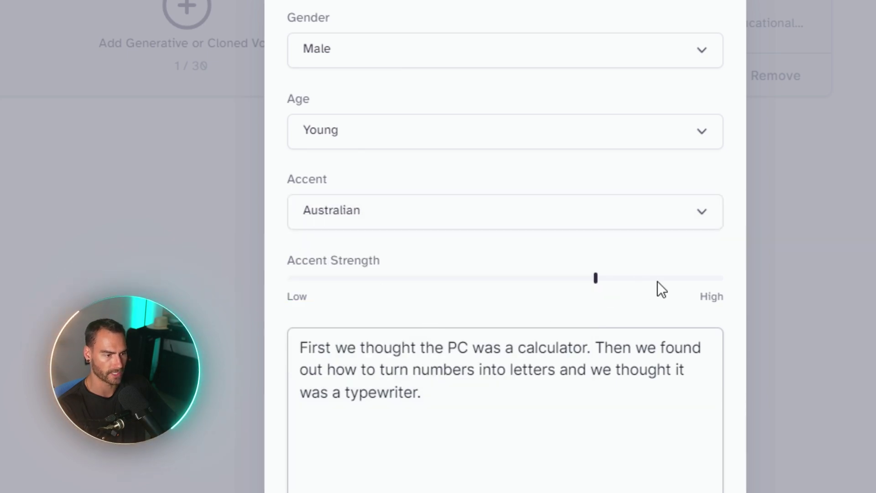
click(676, 279)
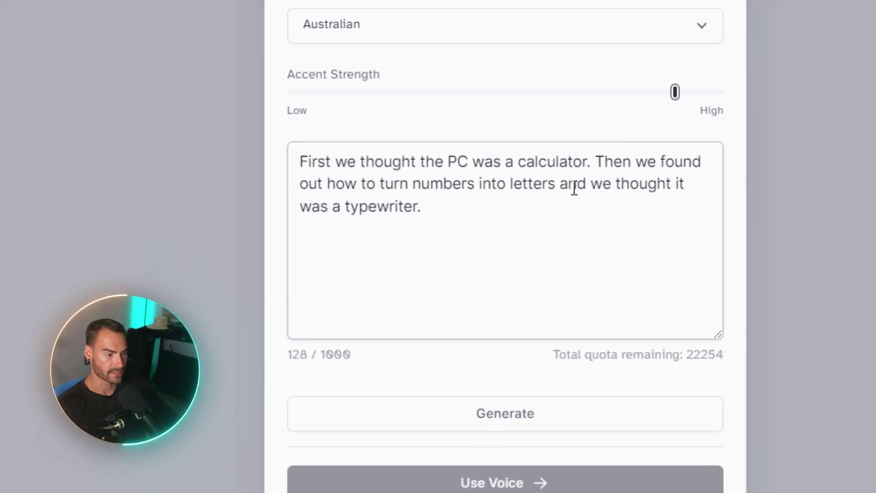
- Generate two samples of the young Australian male voice using the default sample text
click(356, 260)
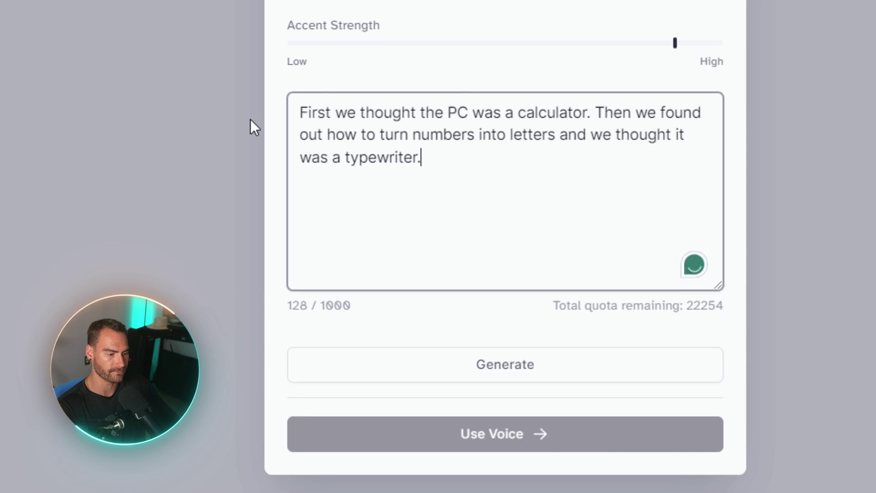
key(ctrl+a)
click(450, 185)
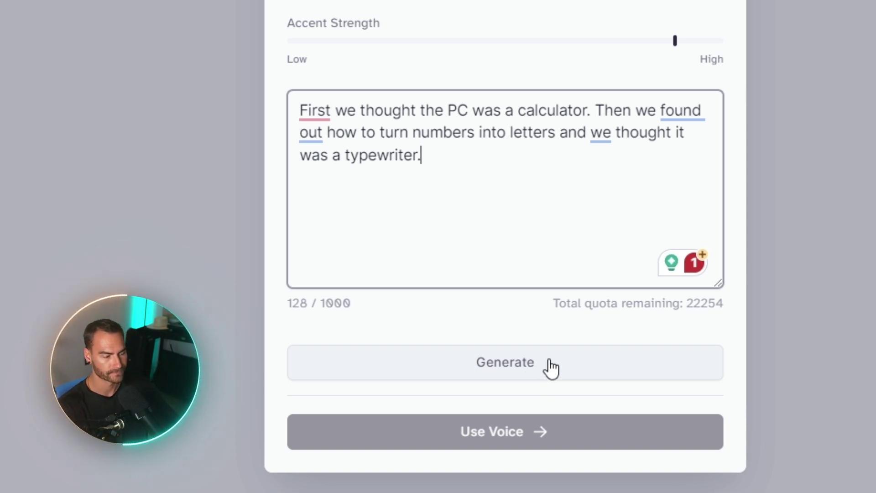
click(551, 365)
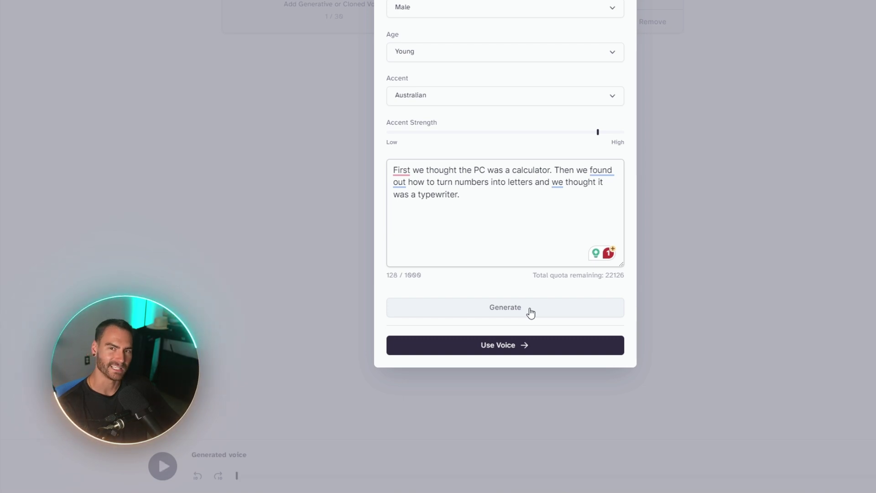
click(532, 313)
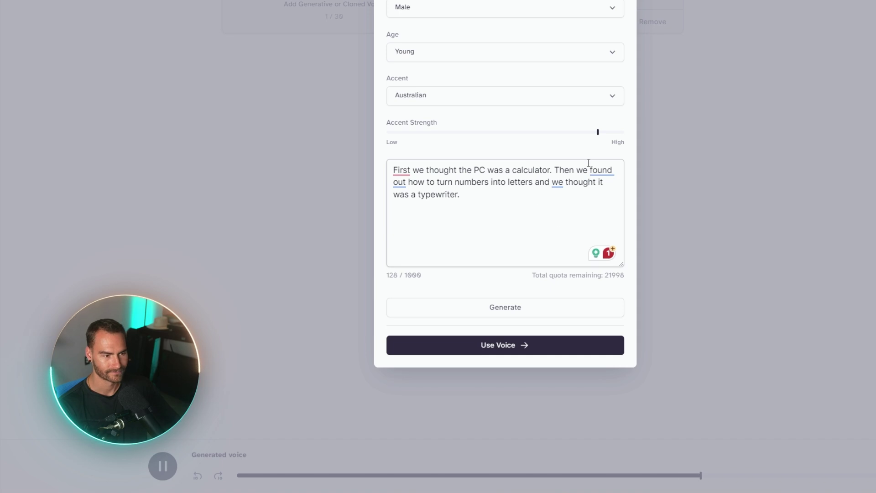
- Raise Accent Strength to its maximum, set the age to Middle Aged, and generate a sample of the voice
mouse_move(599, 137)
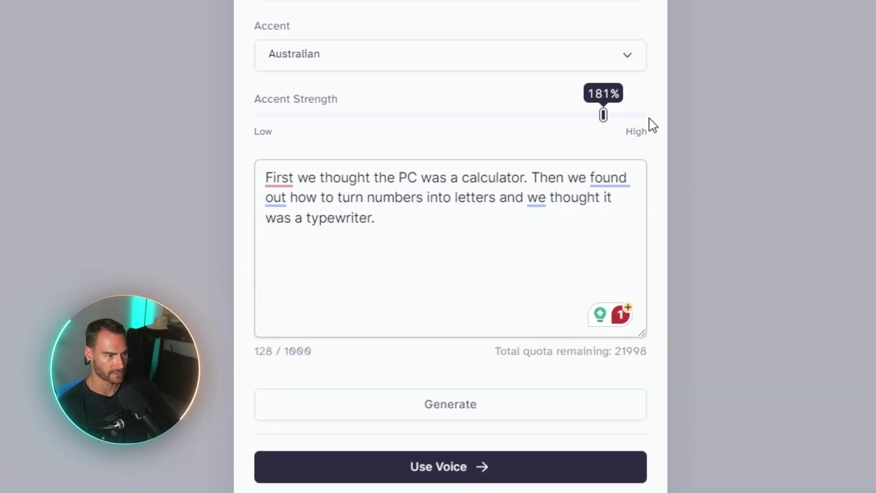
drag(653, 125, 675, 128)
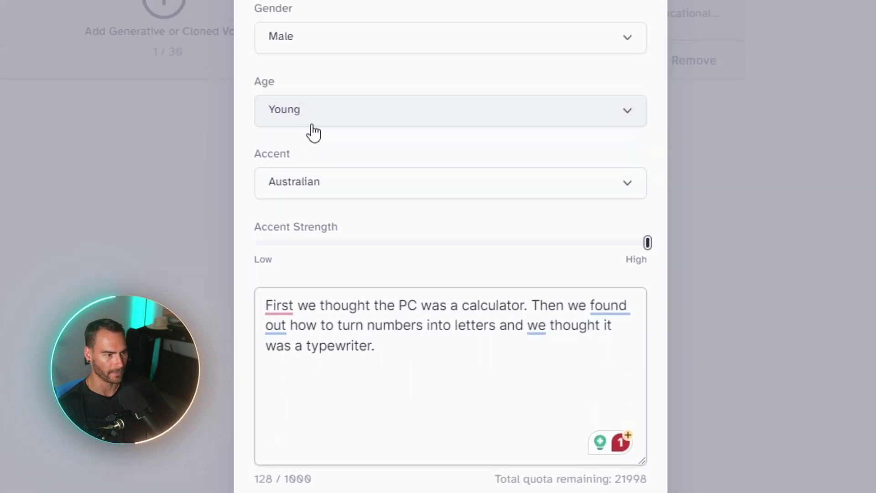
click(313, 125)
click(333, 174)
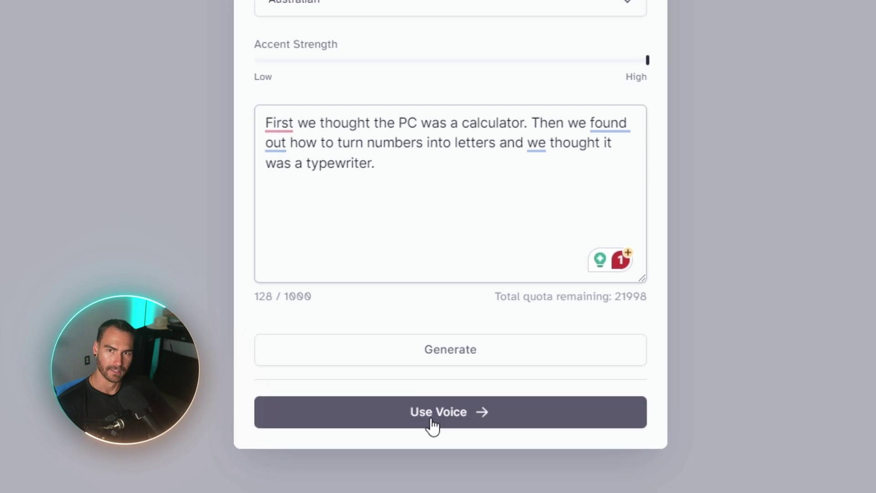
click(451, 356)
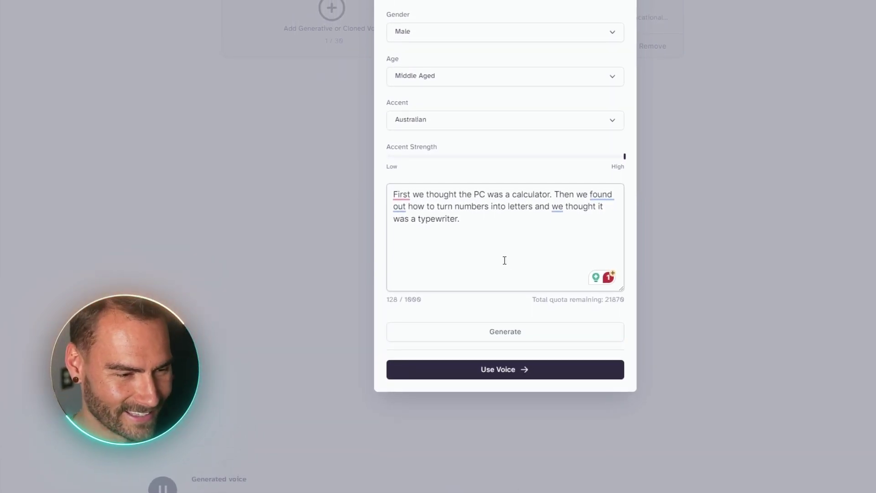
click(516, 341)
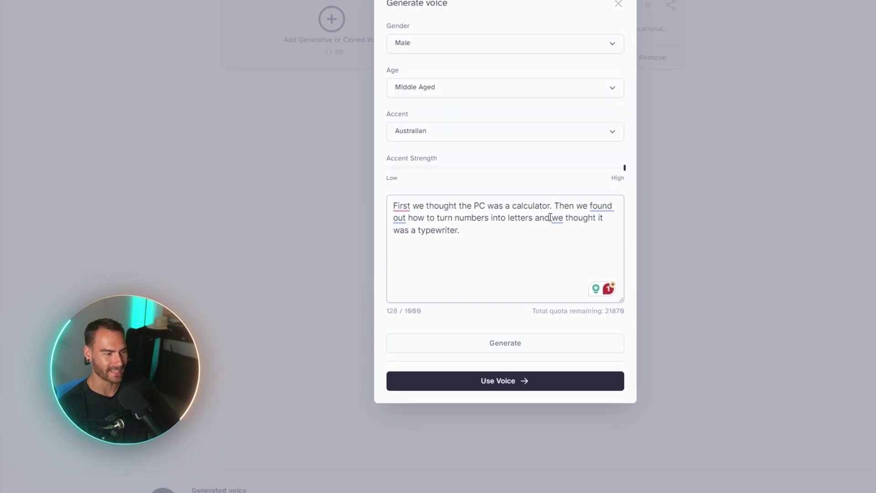
- Change the designed voice's accent to Indian and generate a sample
click(411, 132)
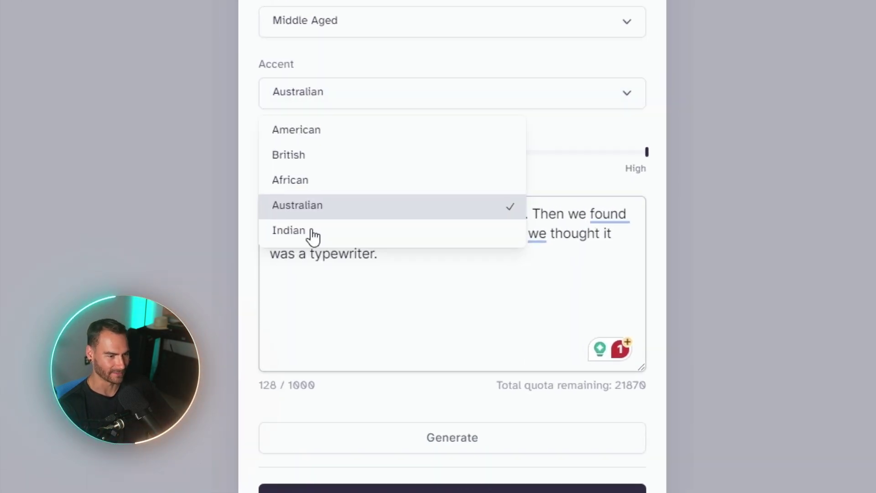
click(418, 221)
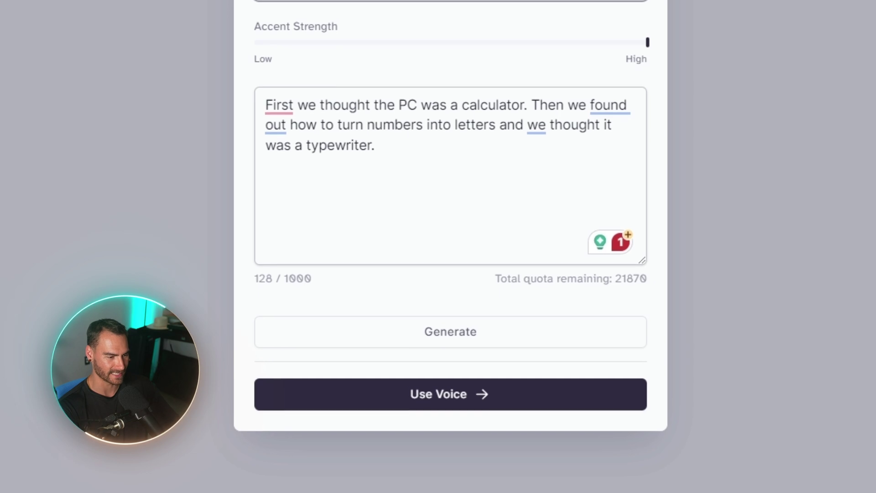
click(455, 374)
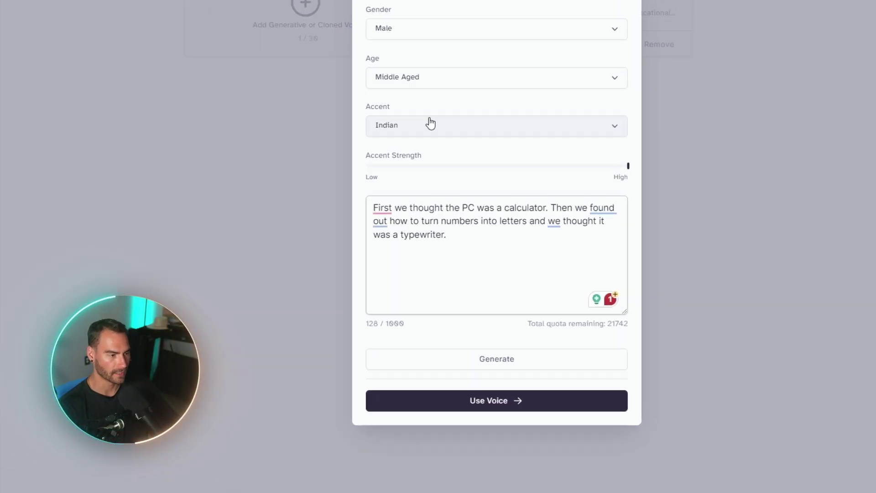
- Change the designed voice's accent to African and generate a sample
click(442, 132)
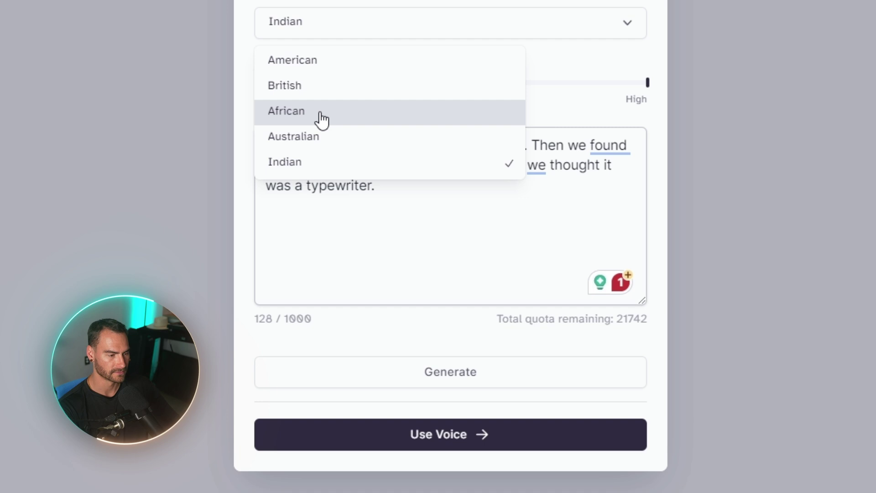
click(321, 116)
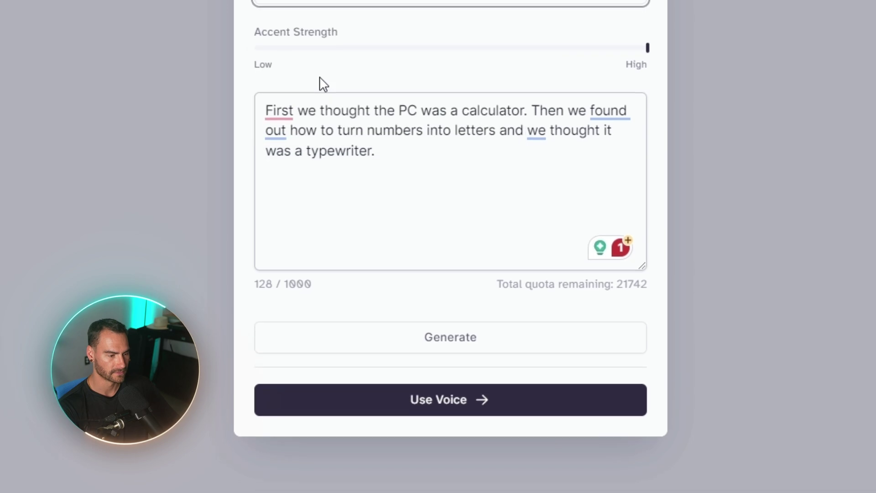
click(399, 209)
click(445, 363)
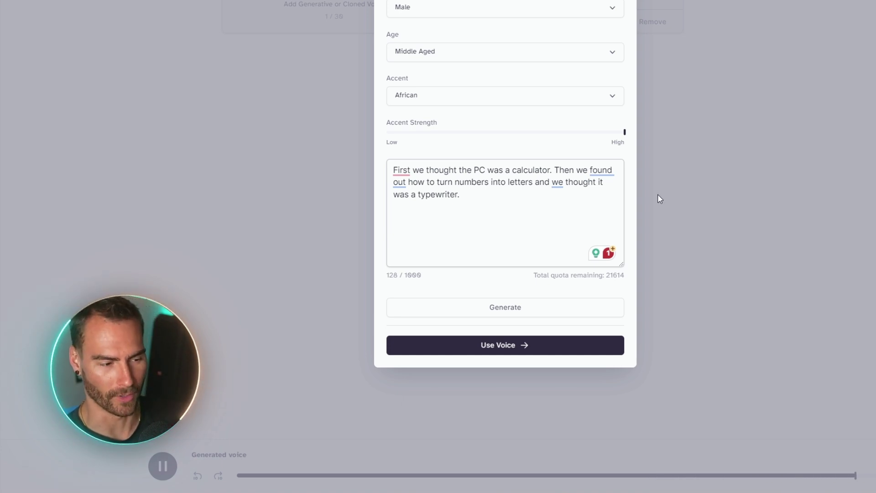
- Accept the generated voice, name it "African Alchemist Voice", and create it
click(495, 348)
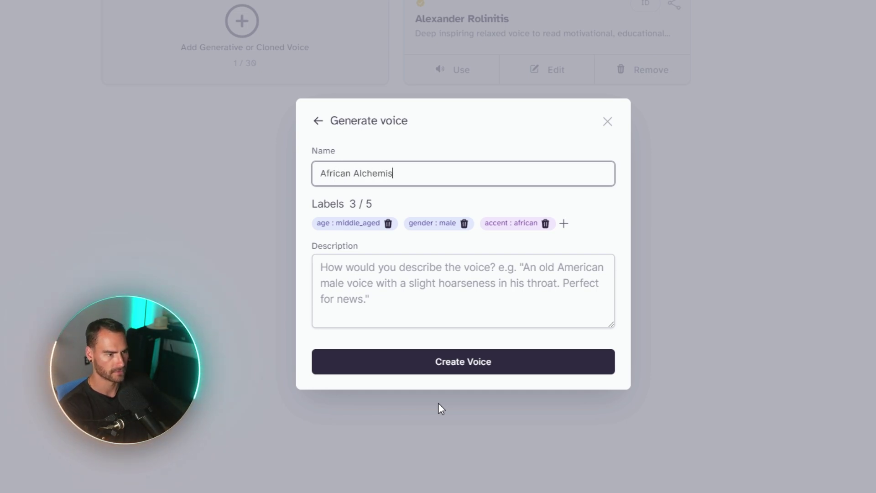
text(e)
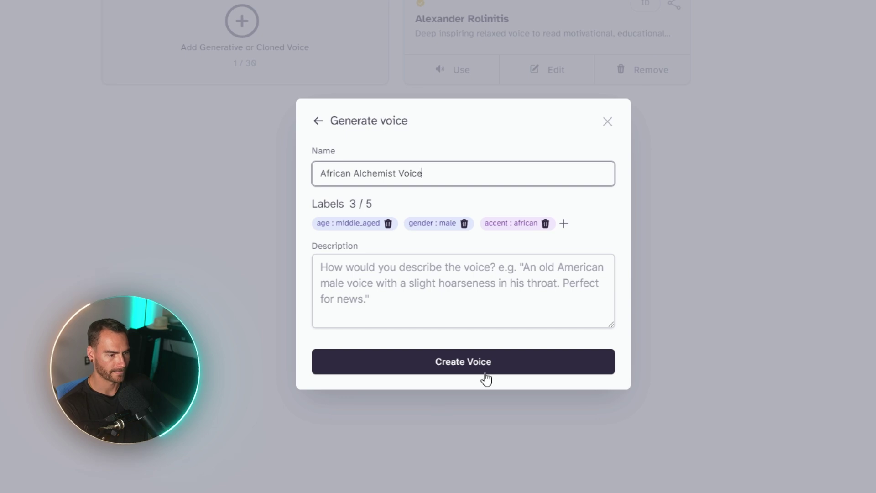
click(487, 372)
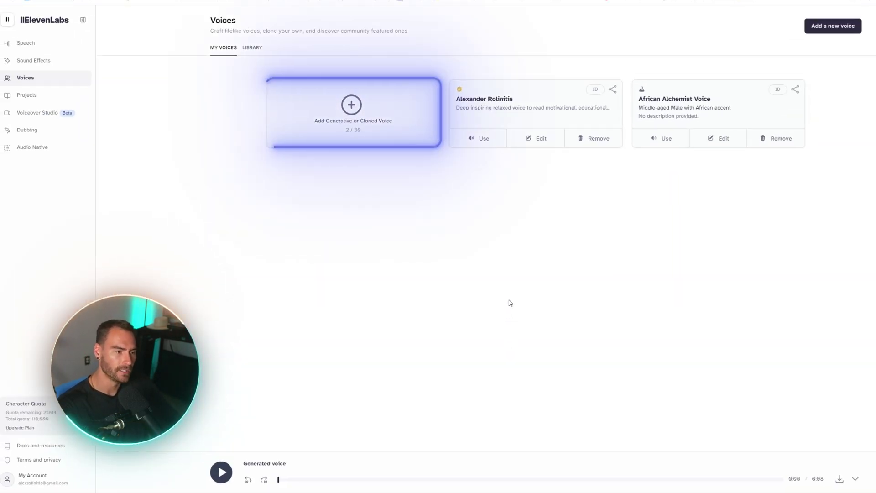
- Start a new Instant Voice Cloning voice and enter the speaker's full name as its name
click(378, 139)
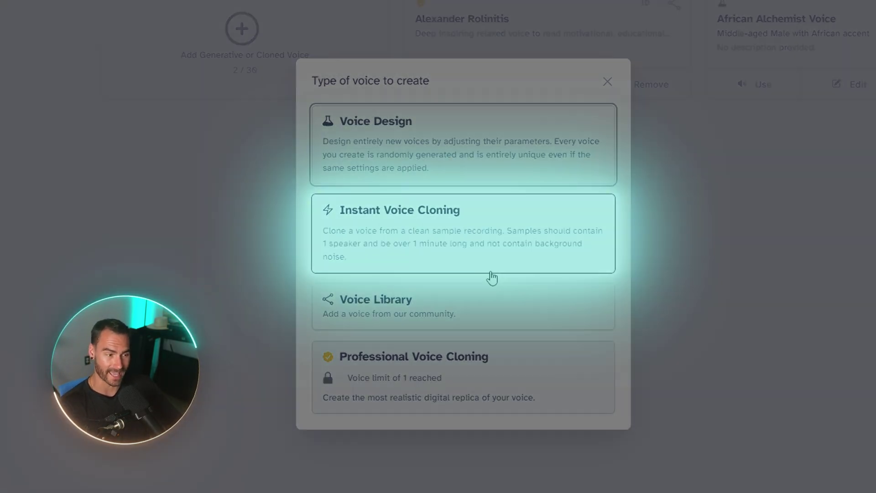
click(445, 254)
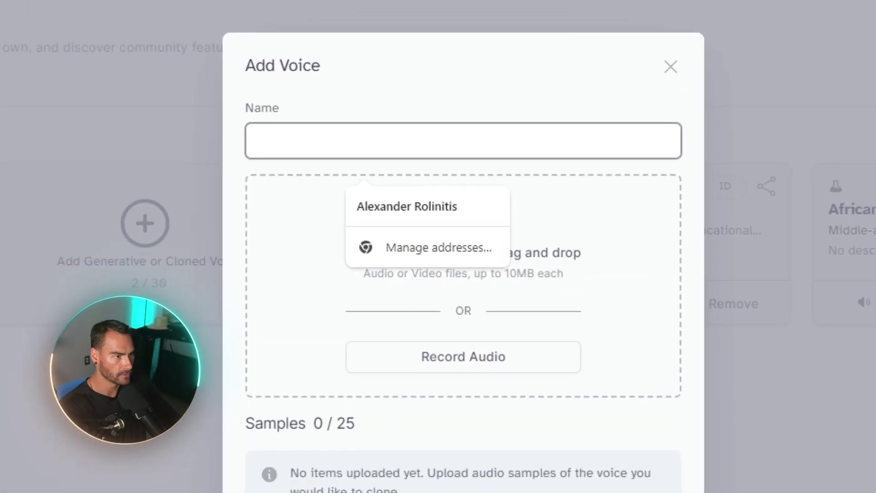
text(al)
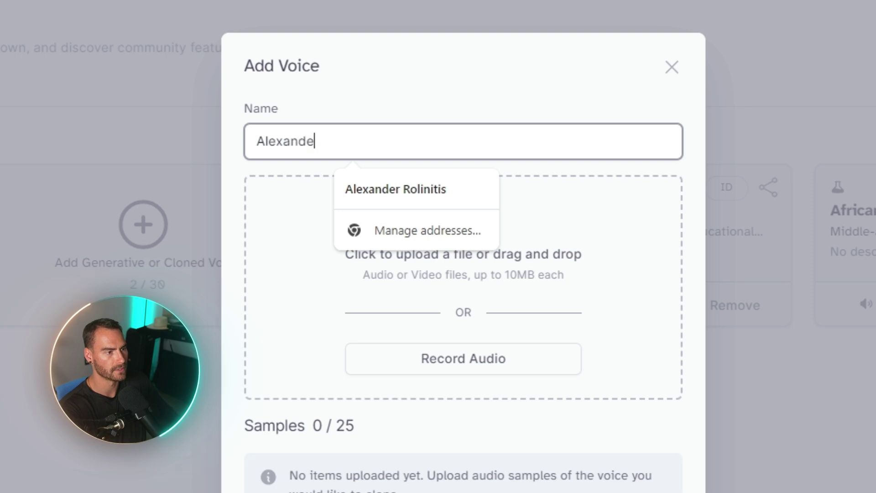
key(Tab)
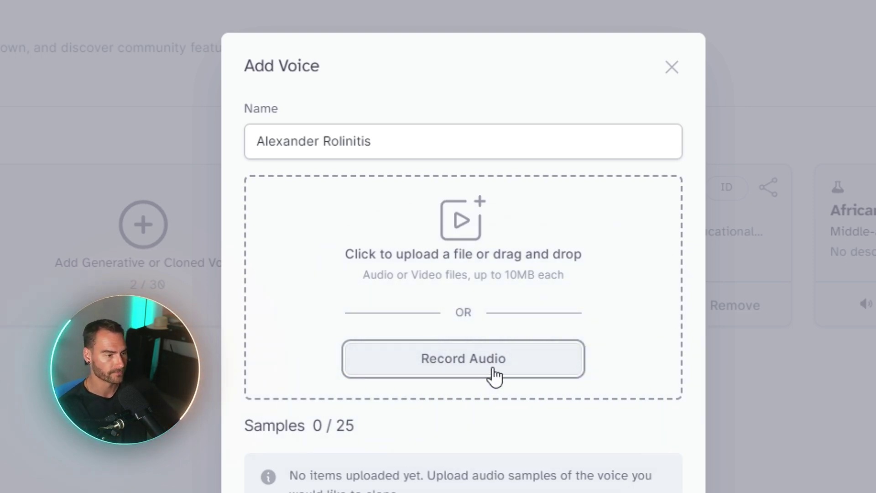
- Record a 30-second audio sample for the clone and add the voice with the rights and consent statement accepted
click(477, 380)
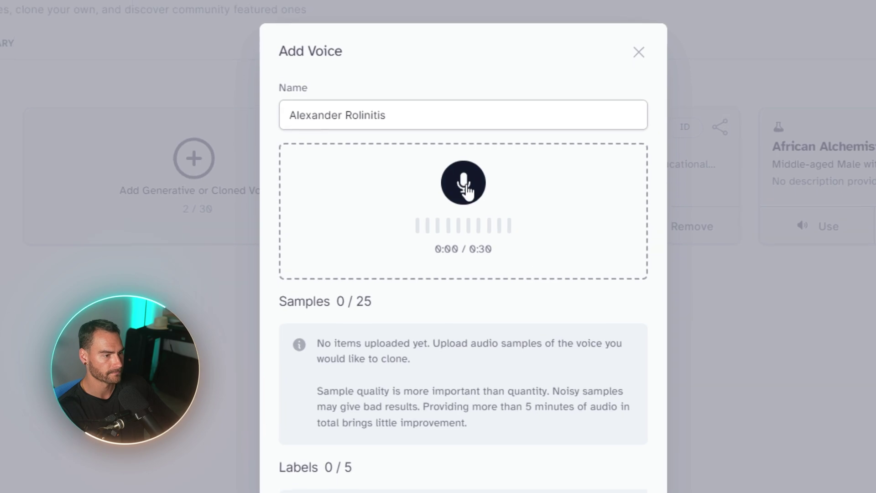
click(473, 194)
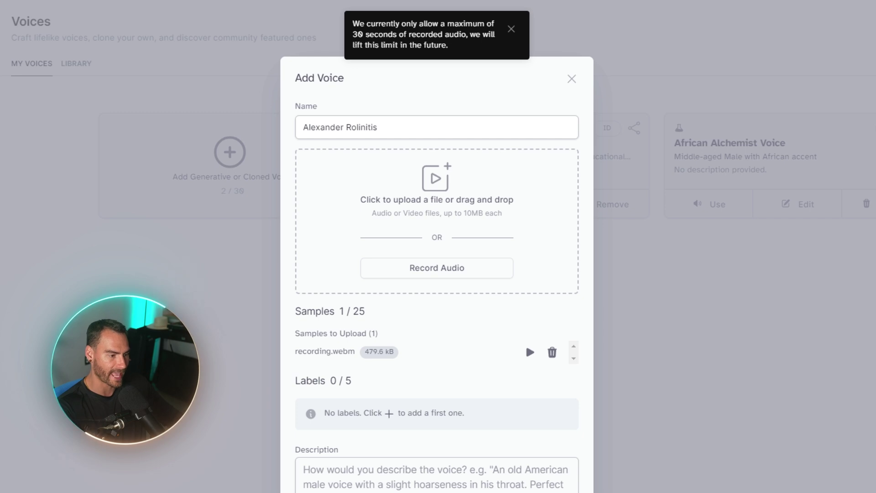
scroll(503, 227, down, 5)
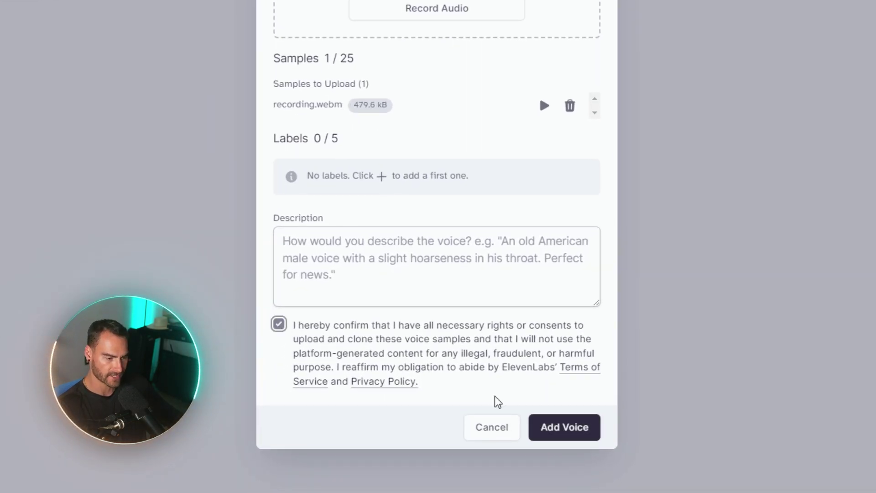
click(571, 433)
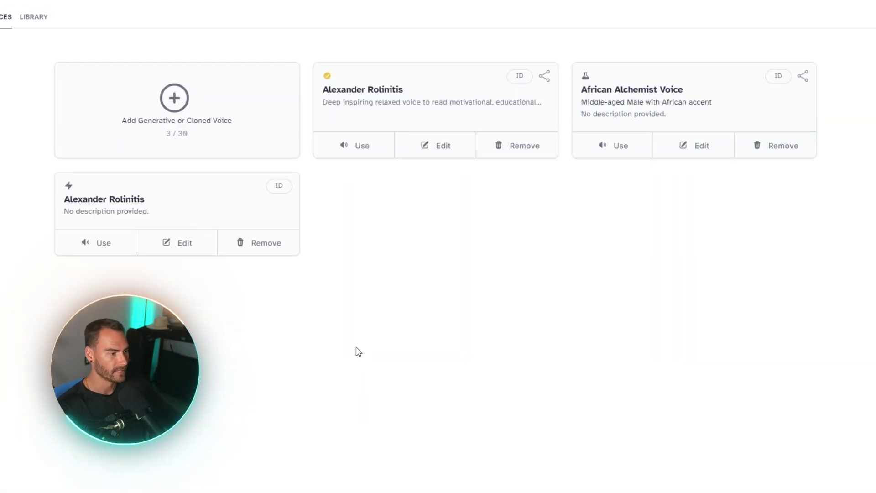
- Use the newly cloned instant voice for text to speech
click(97, 246)
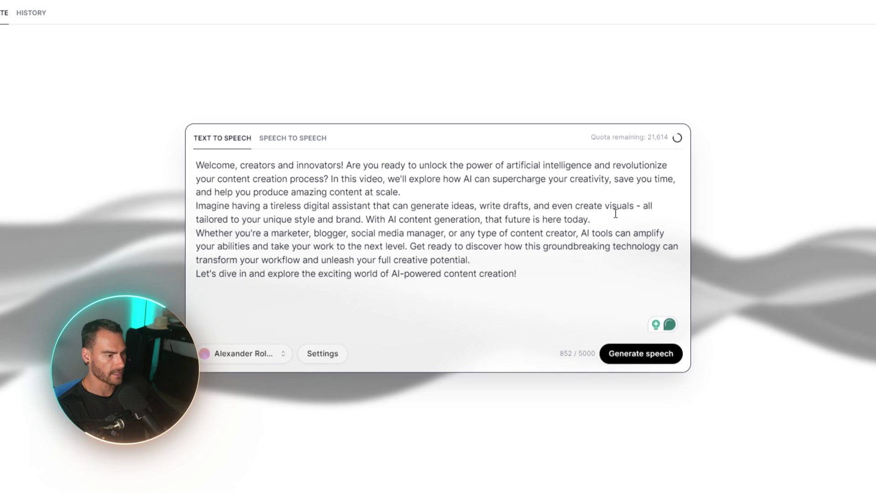
- Delete the first two paragraphs of the speech script, keeping the text from "Whether you're a marketer" onward
drag(592, 219, 180, 176)
key(BackSpace)
key(Delete)
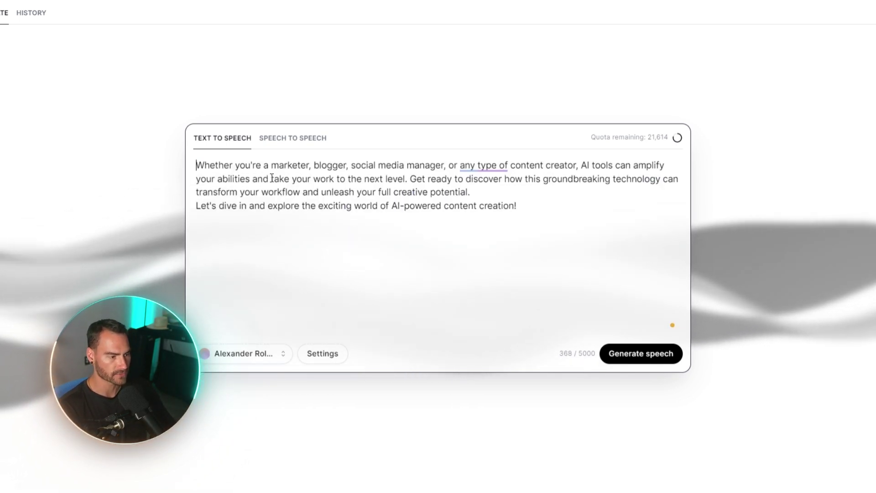
click(333, 191)
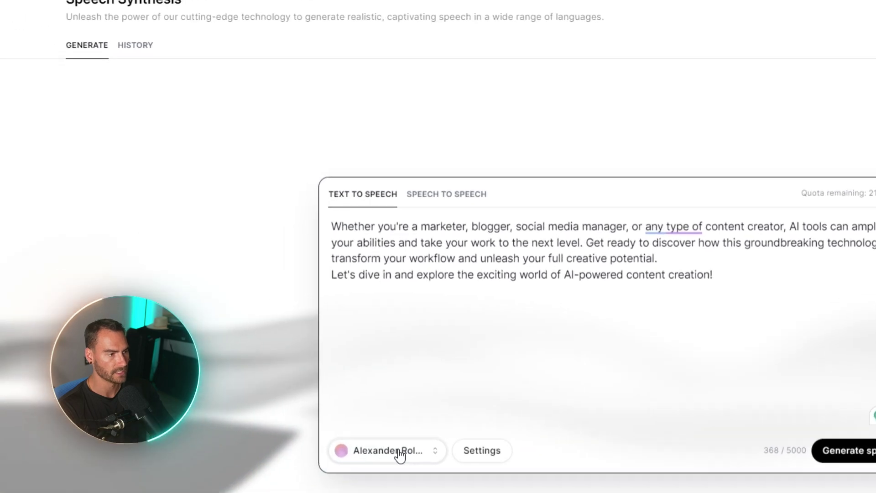
- Check that the cloned voice is selected, keep it, and generate speech from the shortened script
click(250, 355)
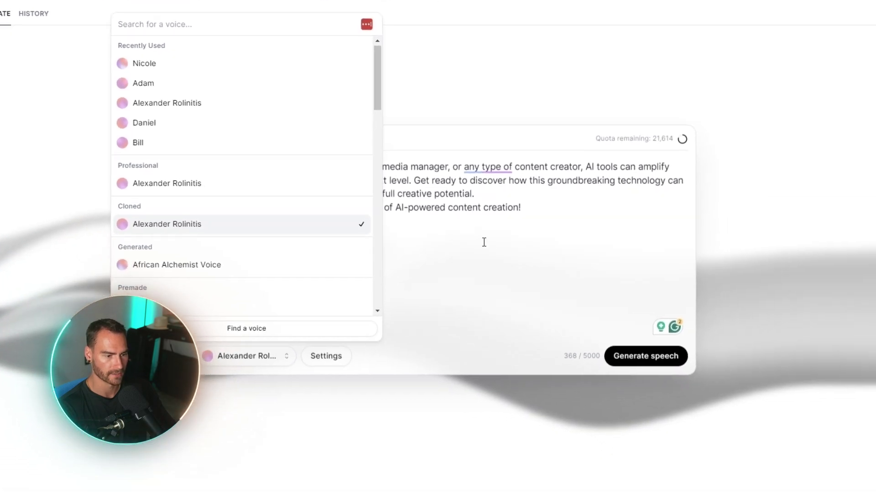
click(726, 337)
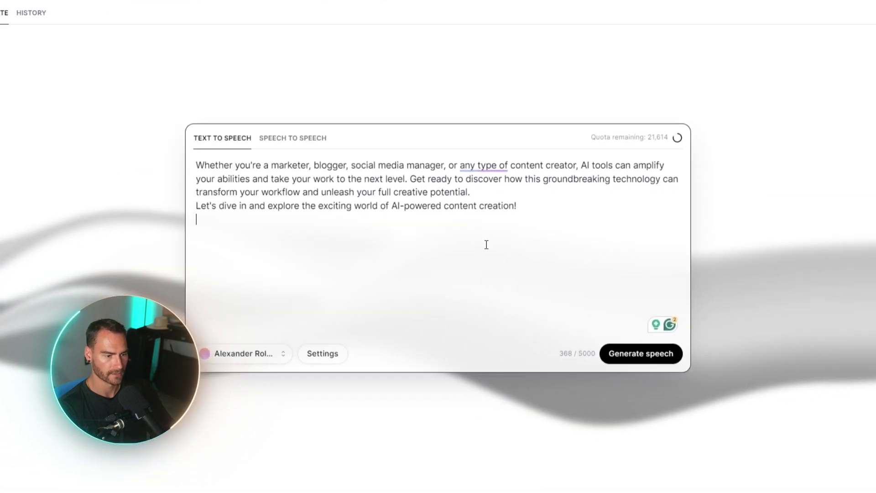
click(651, 356)
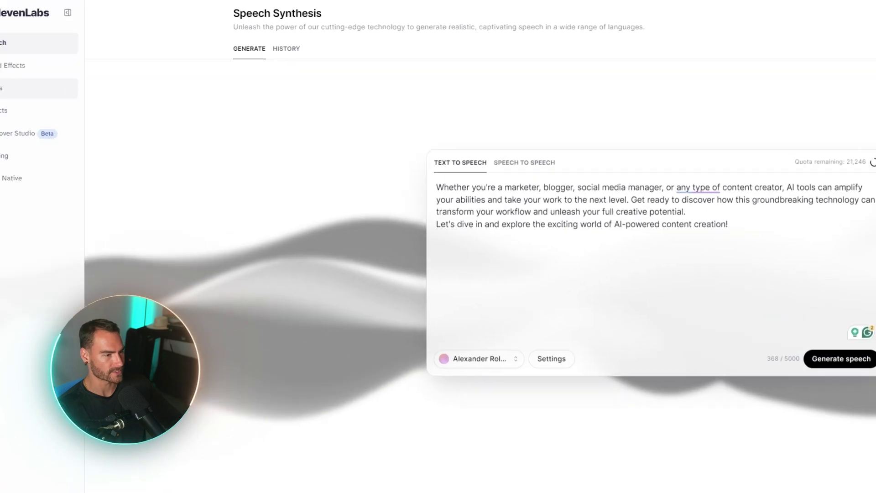
- Open the Voice Library from the voice creation options and play the Christy Carlson Romano sample
click(2, 89)
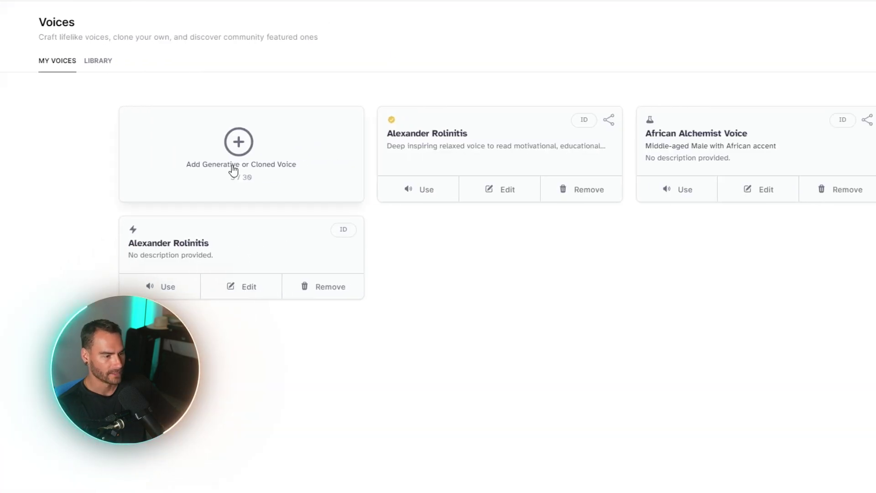
click(260, 162)
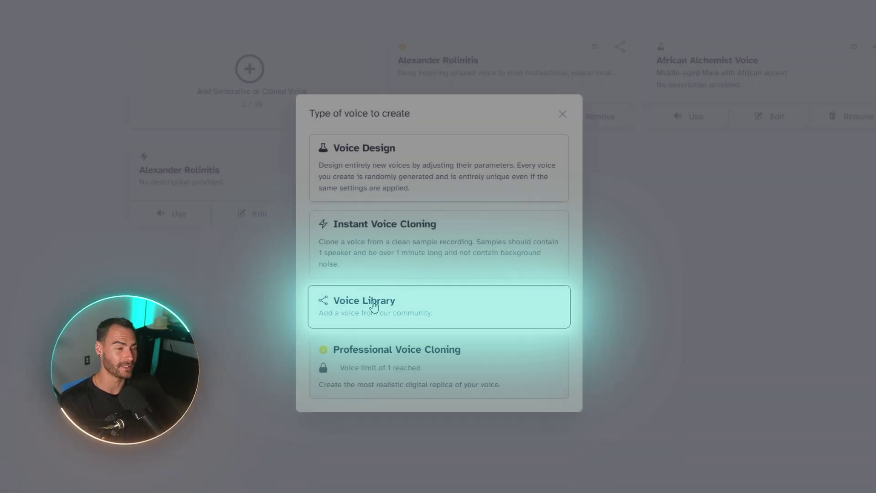
click(373, 305)
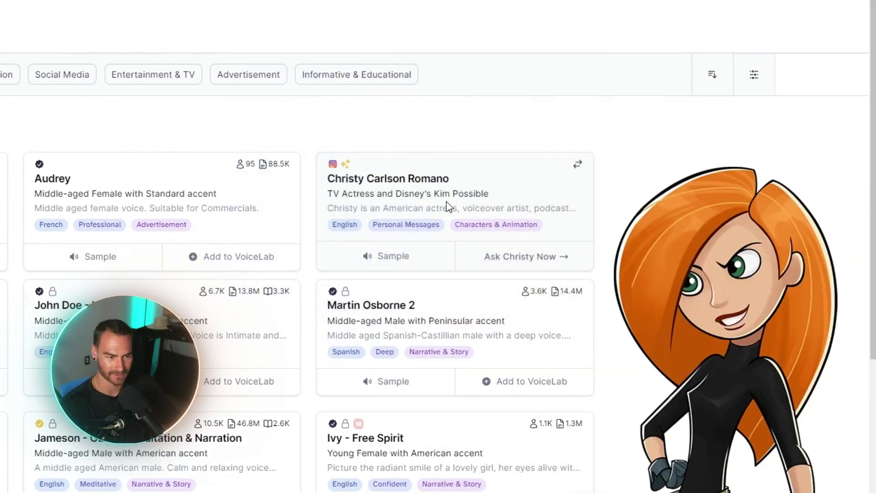
click(416, 257)
scroll(416, 257, down, 5)
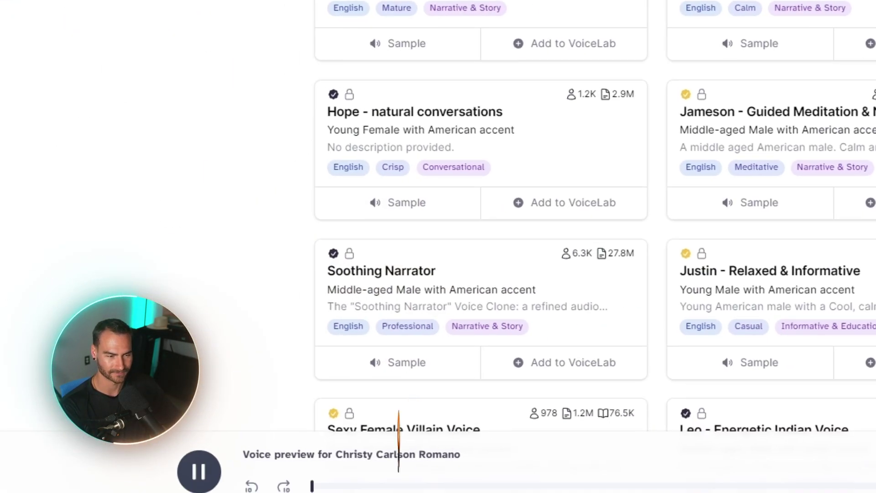
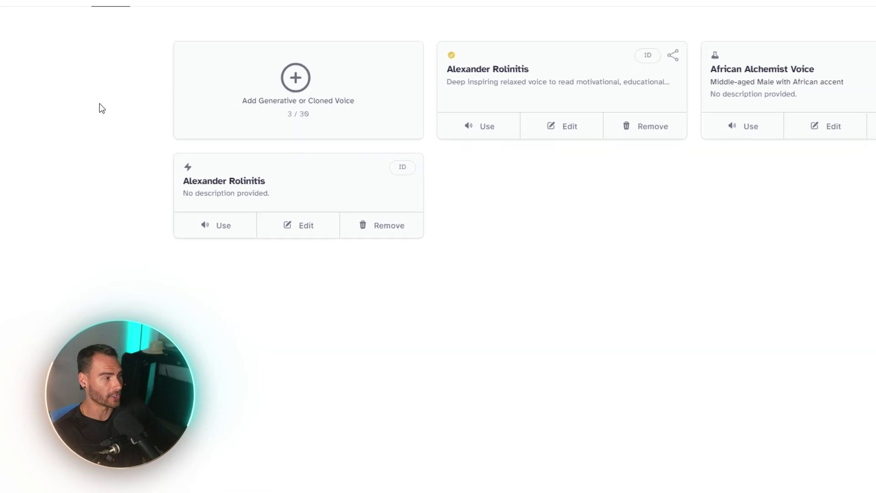
- Start a dubbing project named with the speaker's first name plus "Test", with English as source language and Spanish as target language
click(59, 250)
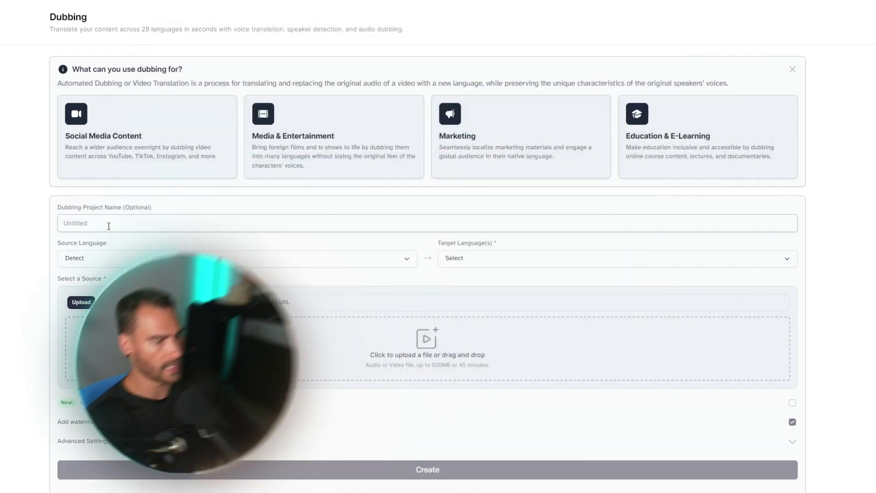
text(Alexander Test)
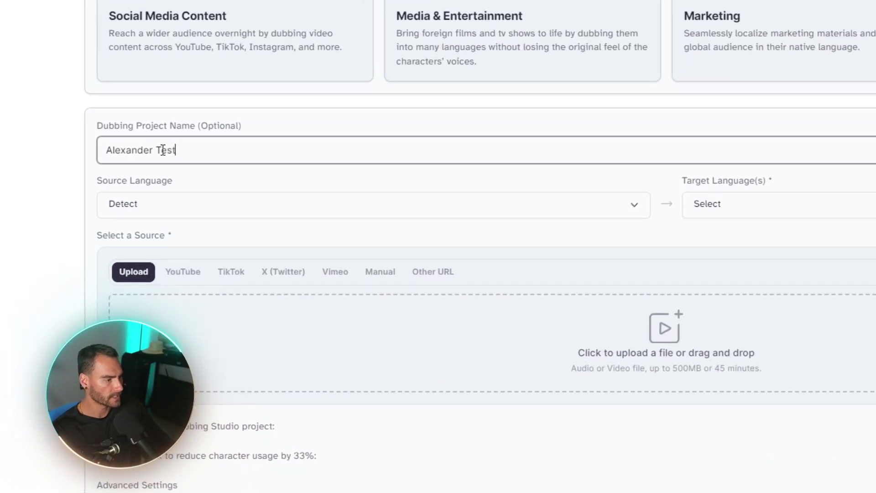
click(209, 211)
click(185, 261)
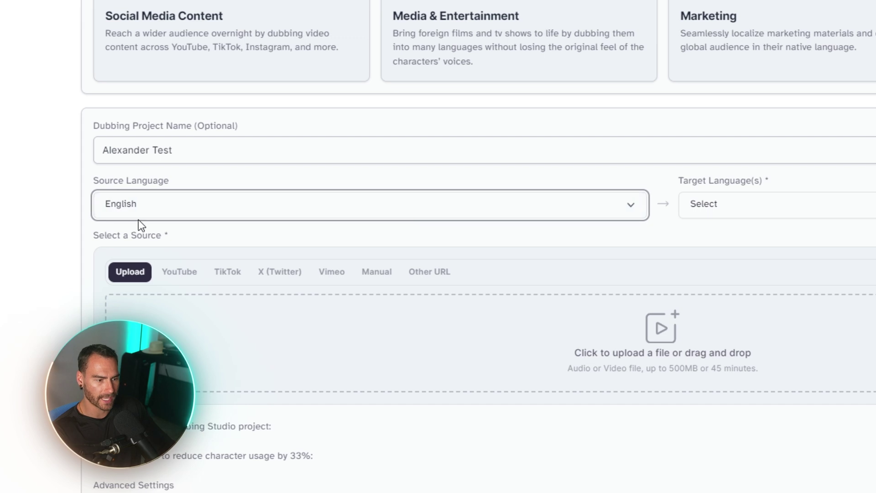
click(740, 214)
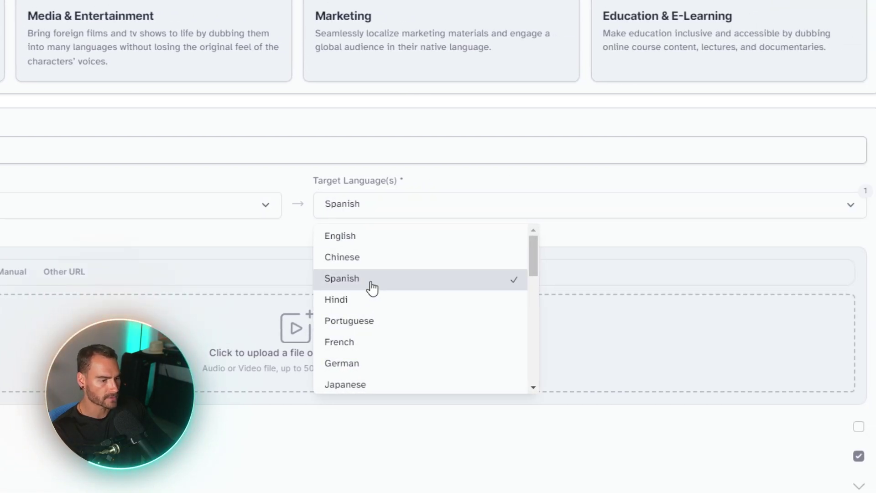
- Upload "final video.mp4" as the source, enable the Dubbing Studio project option, and create the dub
click(281, 353)
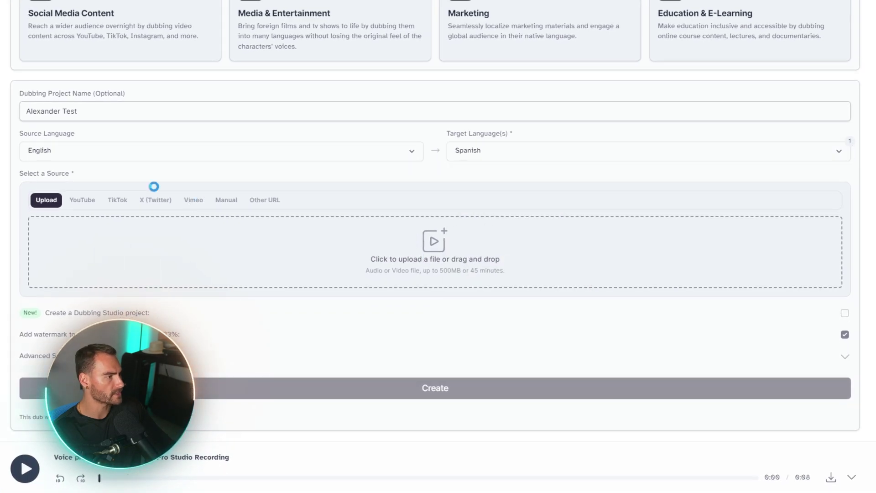
key(Escape)
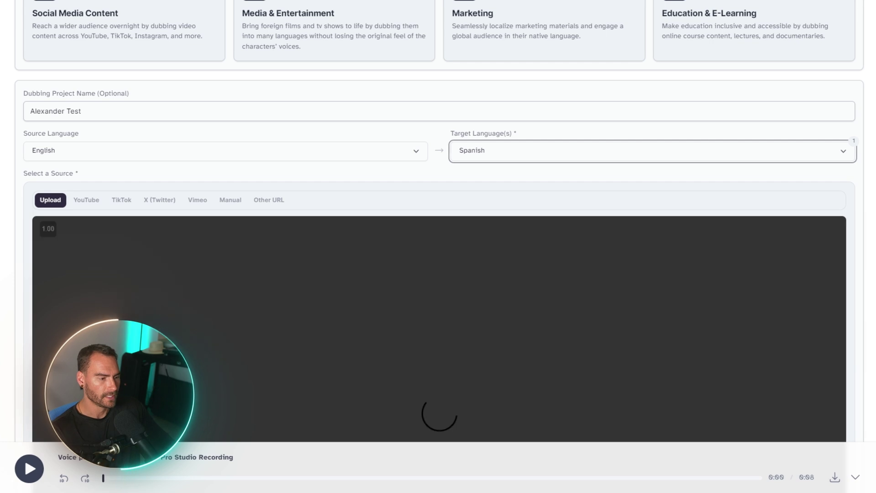
scroll(404, 215, down, 15)
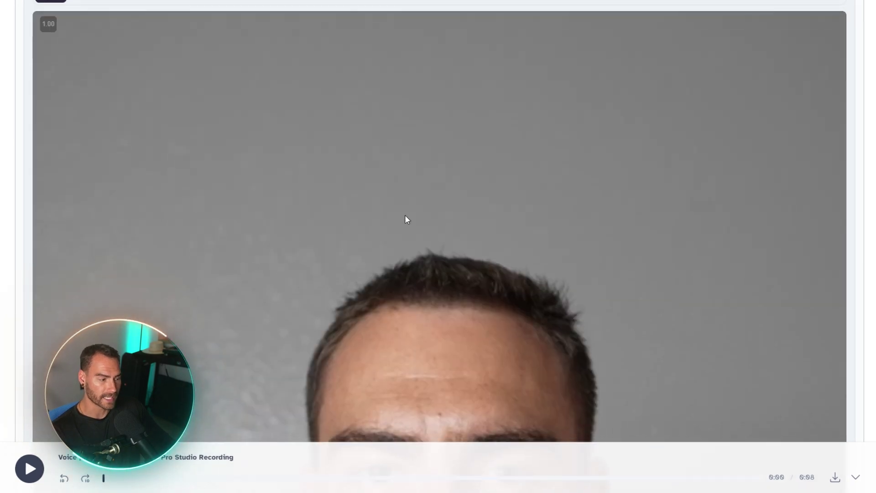
scroll(557, 190, down, 5)
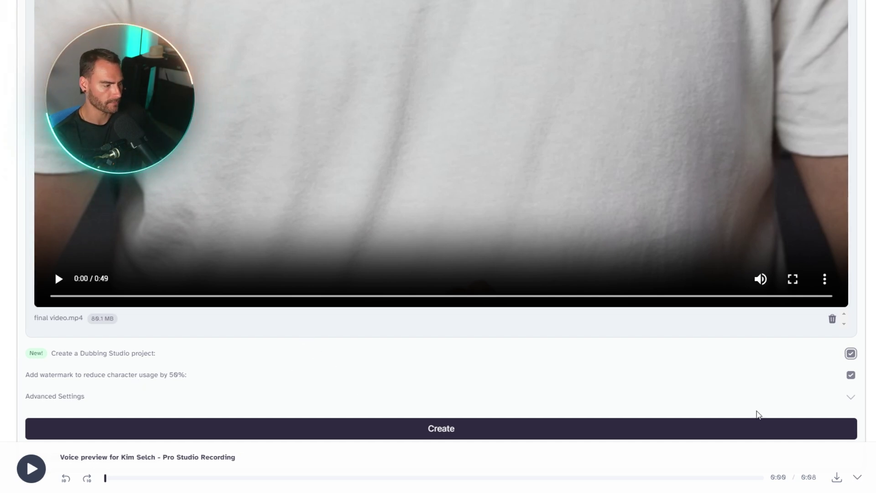
click(441, 430)
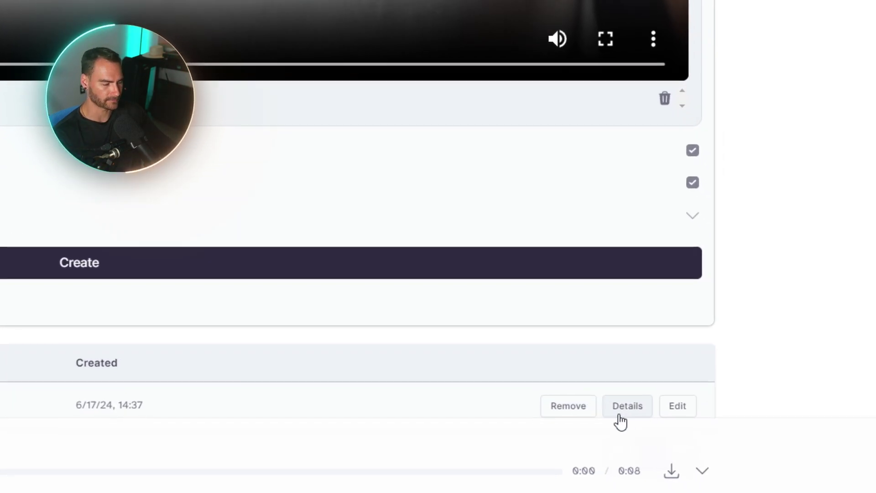
- Open the dubbed project for editing in Dubbing Studio, switch to the Spanish version, and play it
click(687, 410)
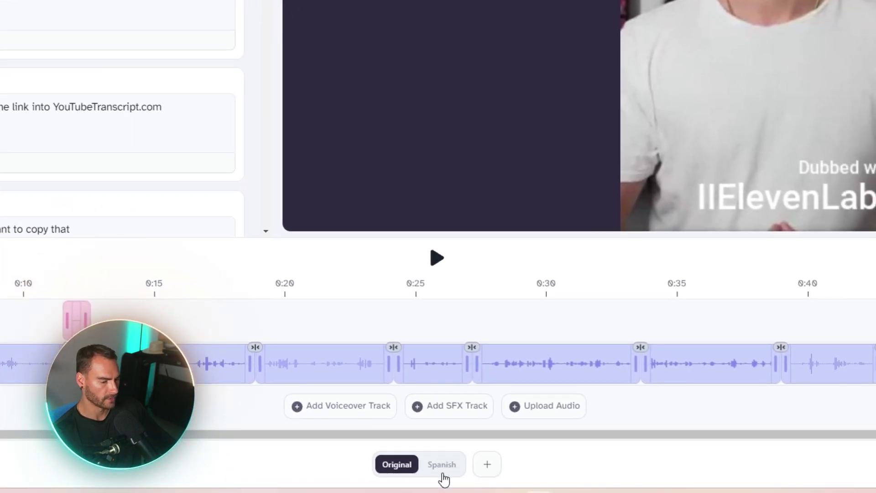
click(443, 466)
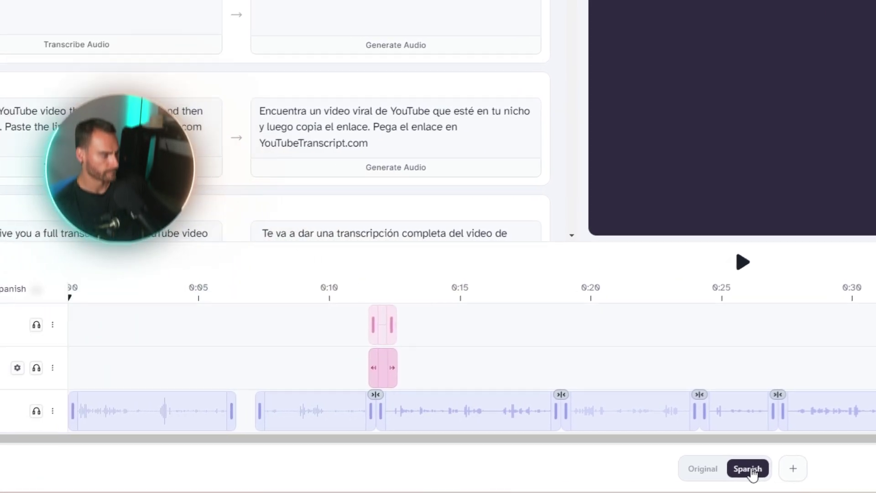
scroll(73, 411, down, 2)
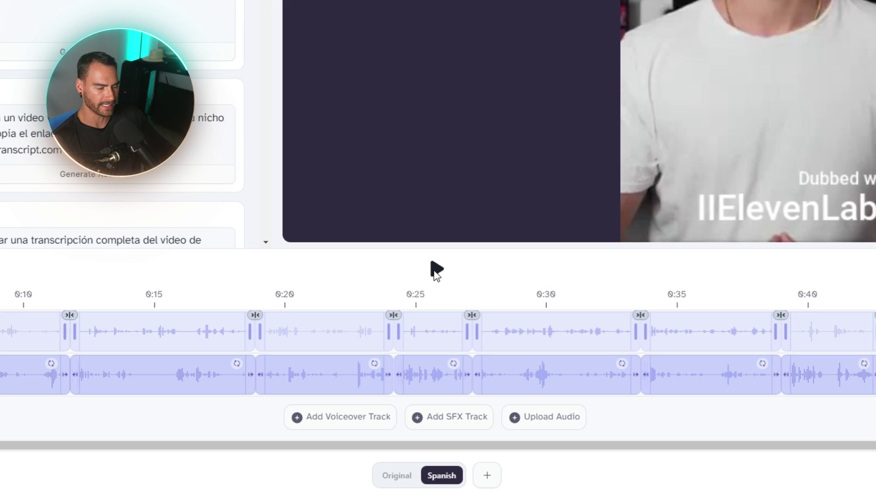
click(436, 271)
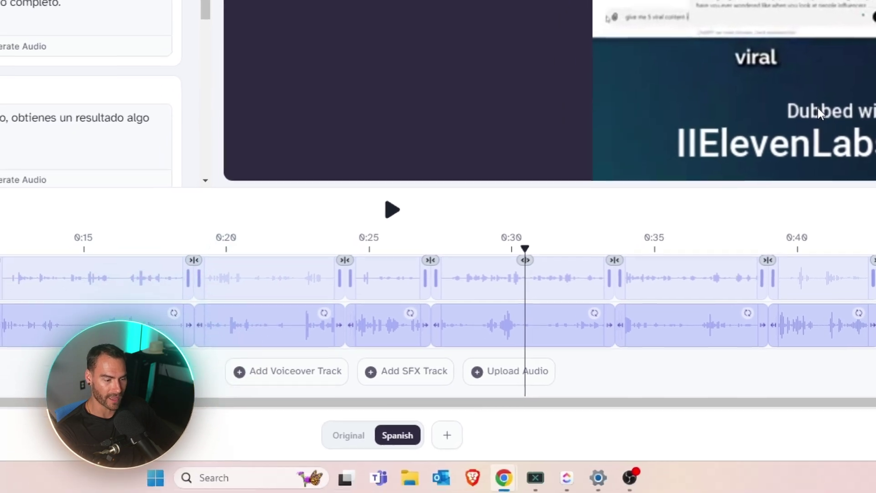
- Add Russian as another target language to the dubbing project
click(455, 436)
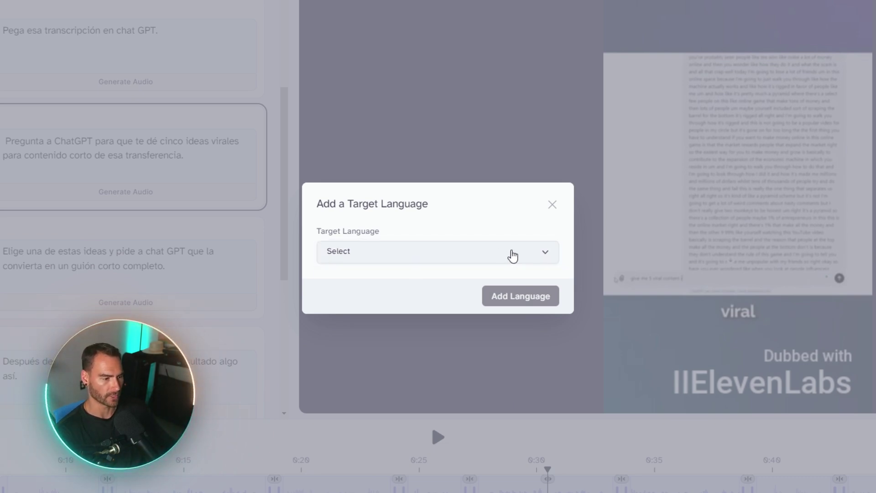
click(513, 255)
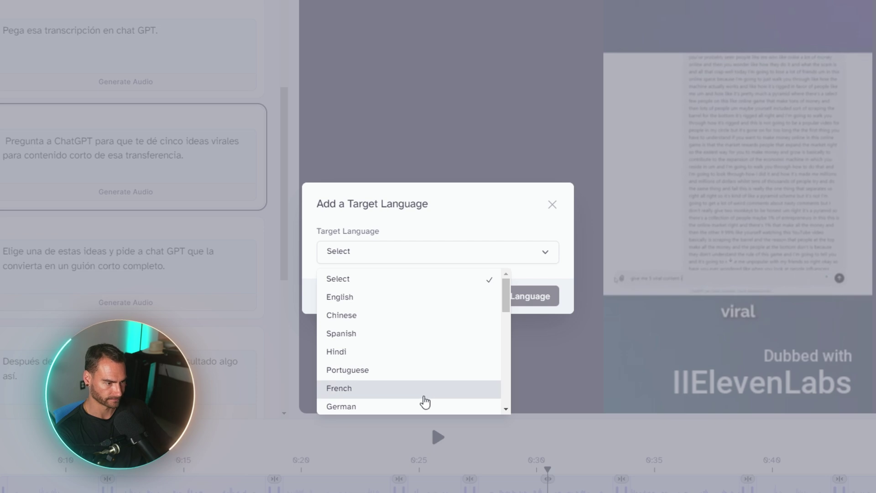
scroll(418, 357, down, 1)
scroll(418, 358, down, 5)
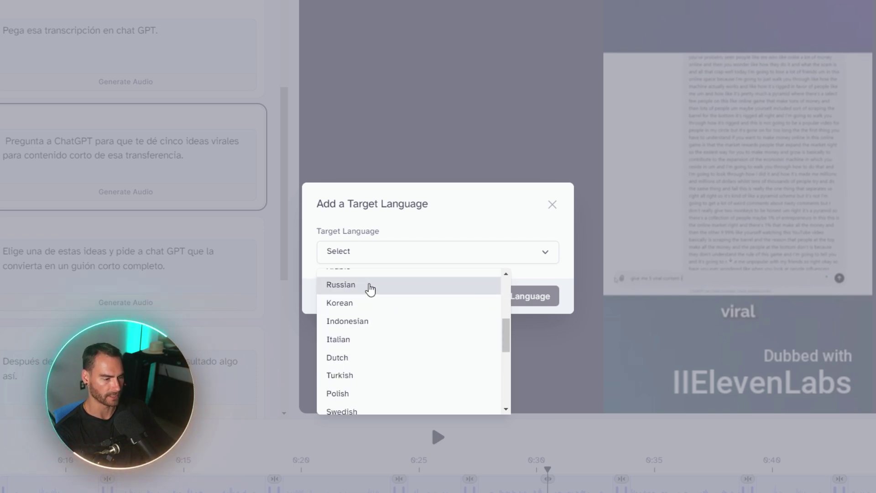
click(374, 288)
click(527, 301)
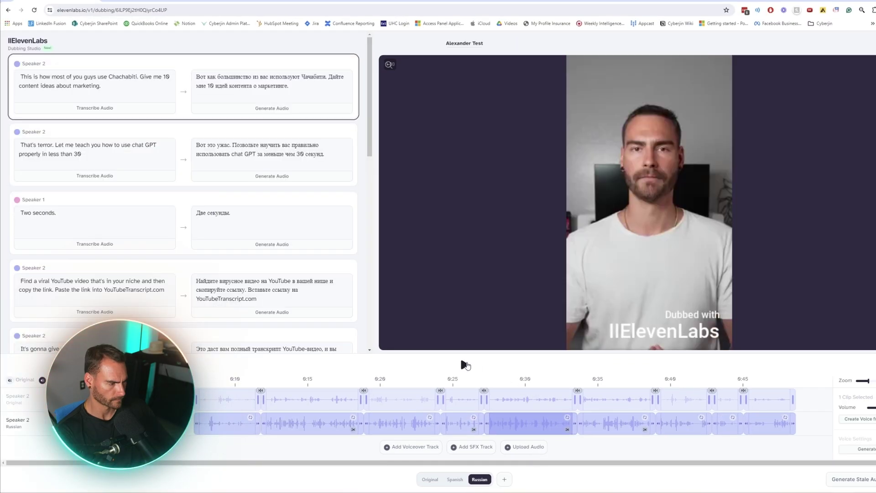
- Play the Russian dub and look through its speaker tracks and translated transcript segments
click(464, 366)
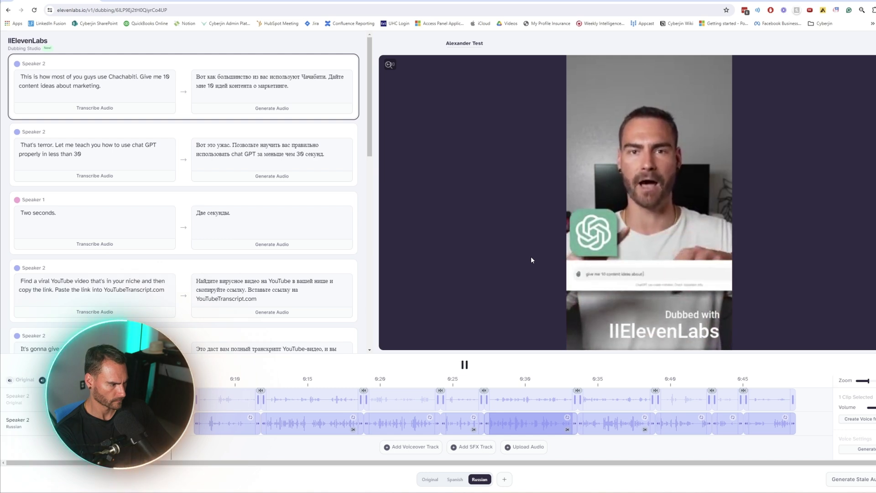
scroll(28, 422, up, 3)
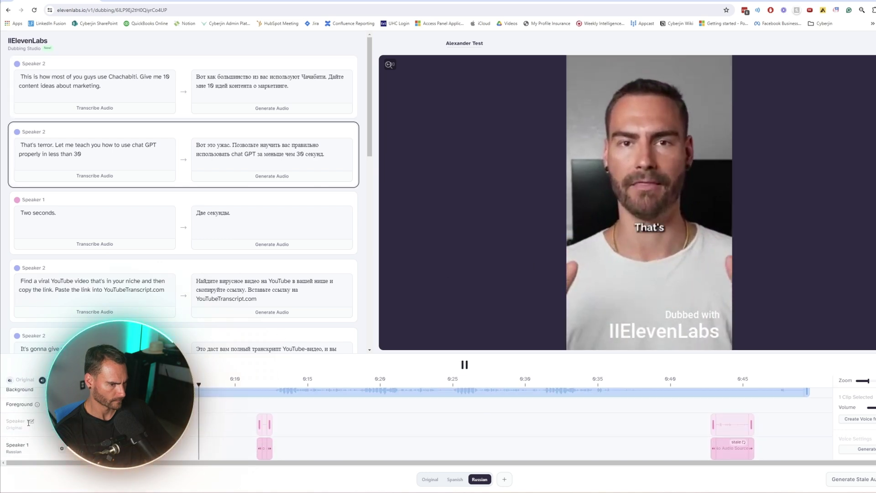
scroll(28, 423, down, 3)
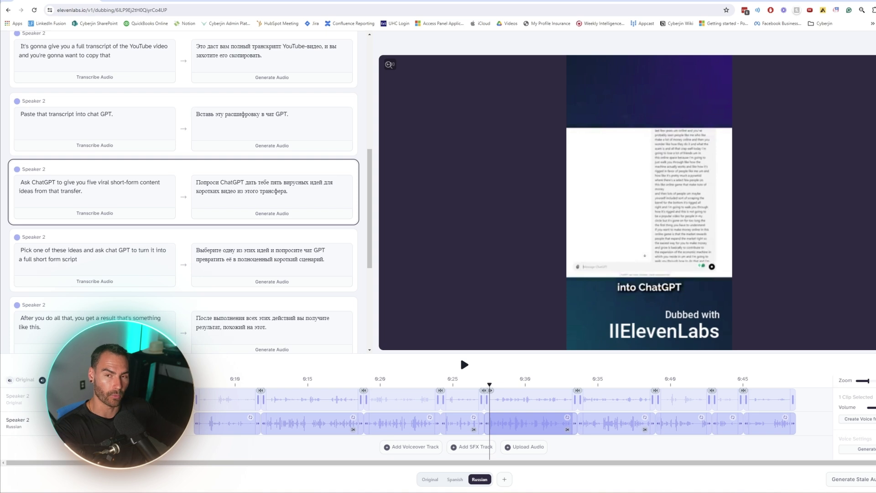
scroll(183, 192, up, 4)
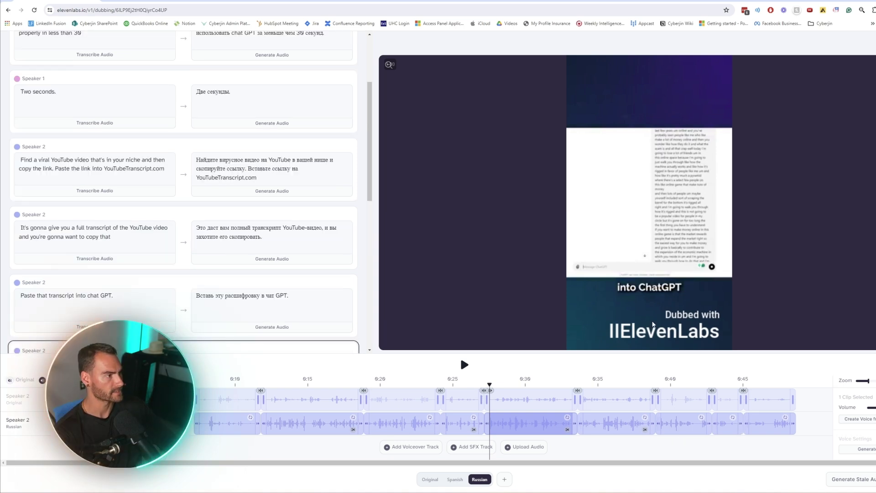
scroll(27, 48, up, 3)
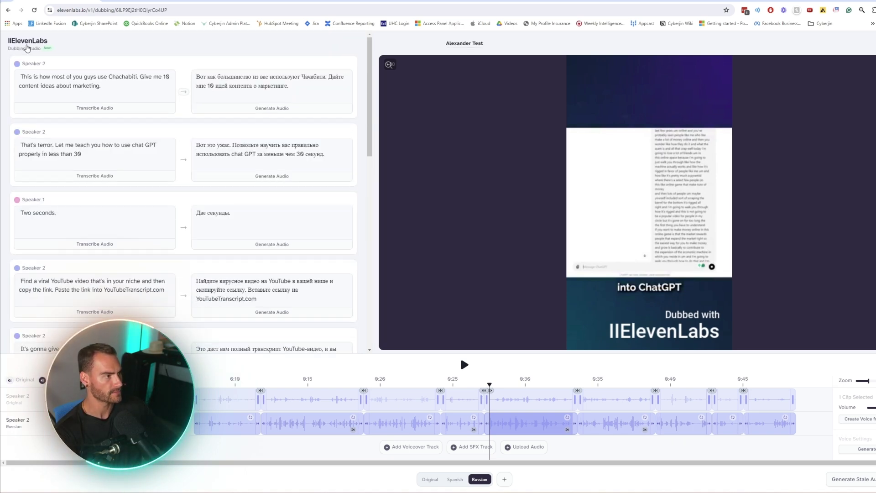
- Leave Dubbing Studio, open the account's subscription page, and examine the plans, especially the Creator plan's professional voice cloning feature
click(25, 45)
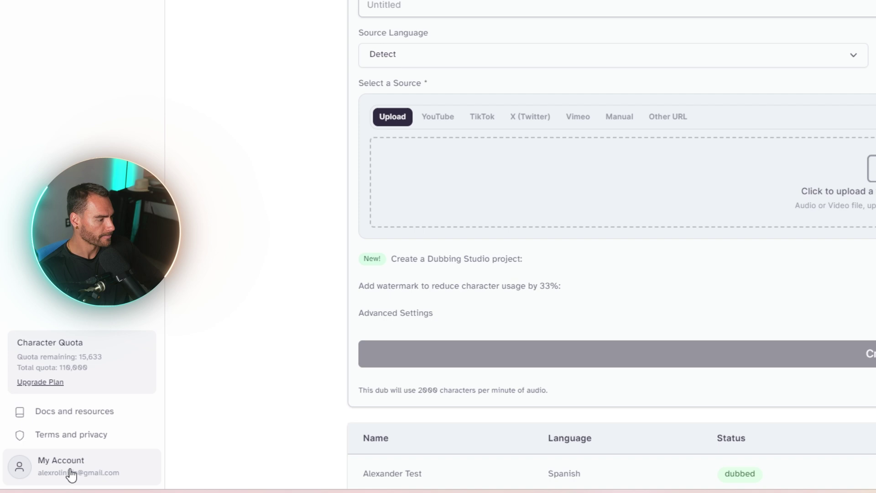
click(72, 475)
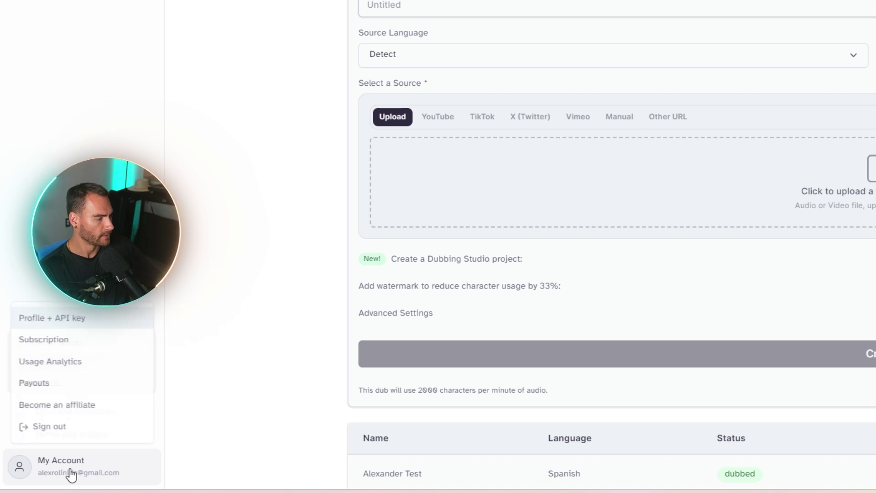
click(44, 340)
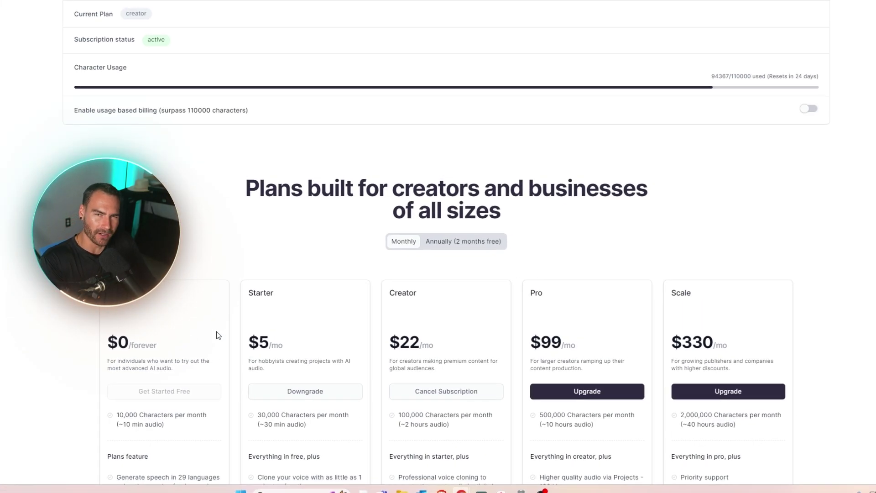
scroll(438, 292, down, 5)
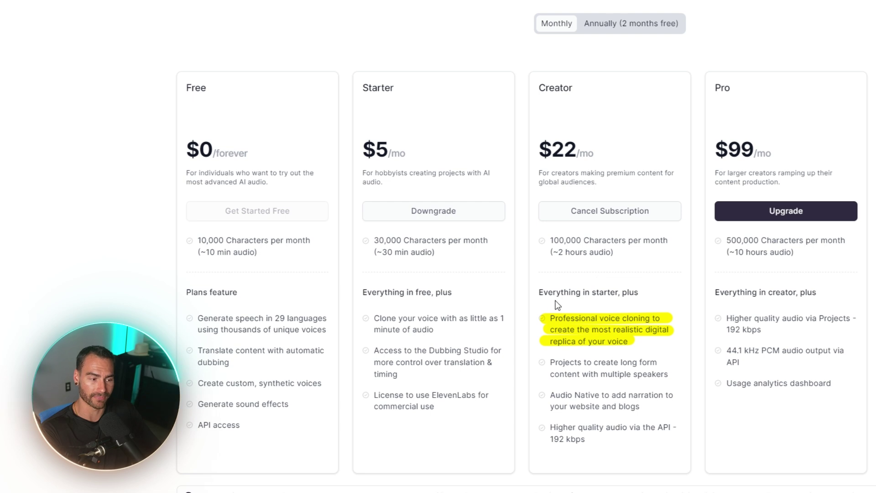
drag(553, 318, 648, 337)
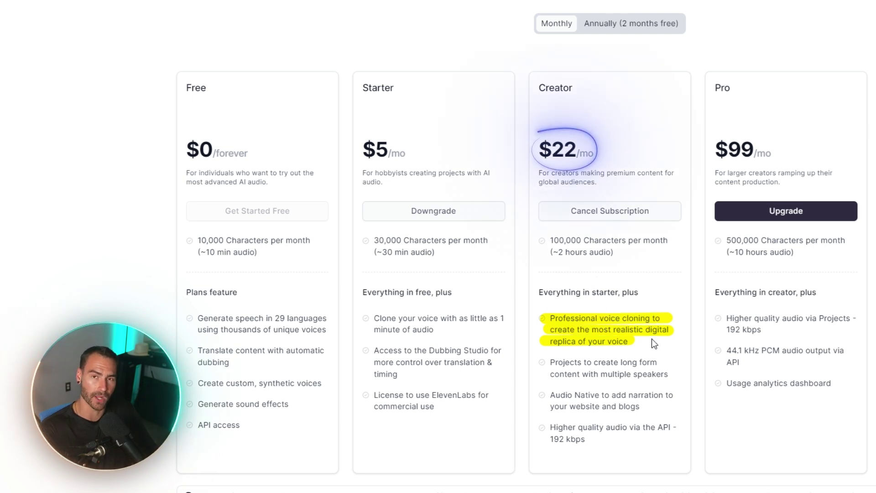
click(652, 339)
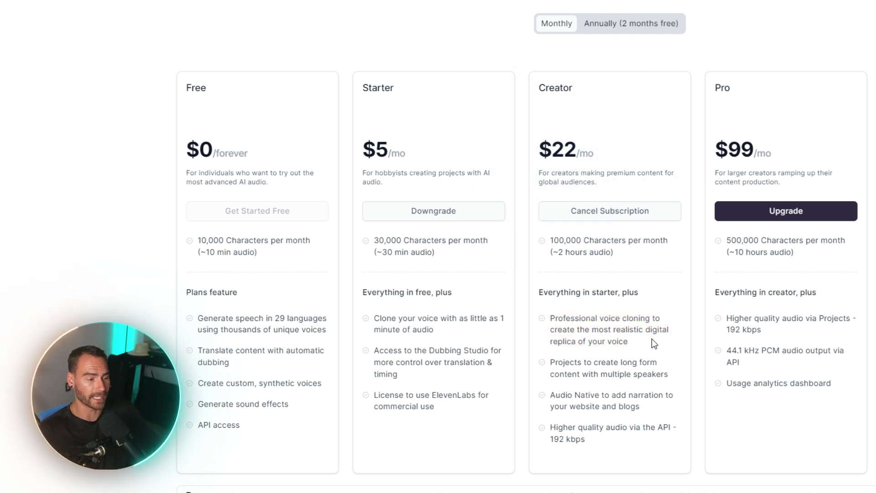